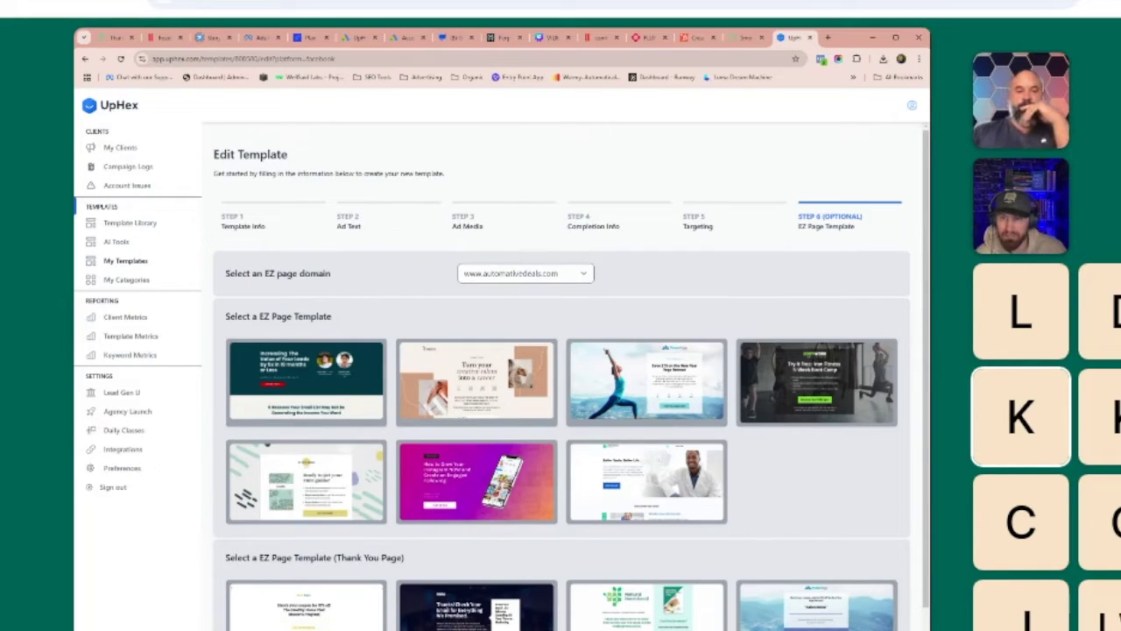
Preview the webinar EZ landing page template, then check the Step 2 ad headlines.
click(296, 379)
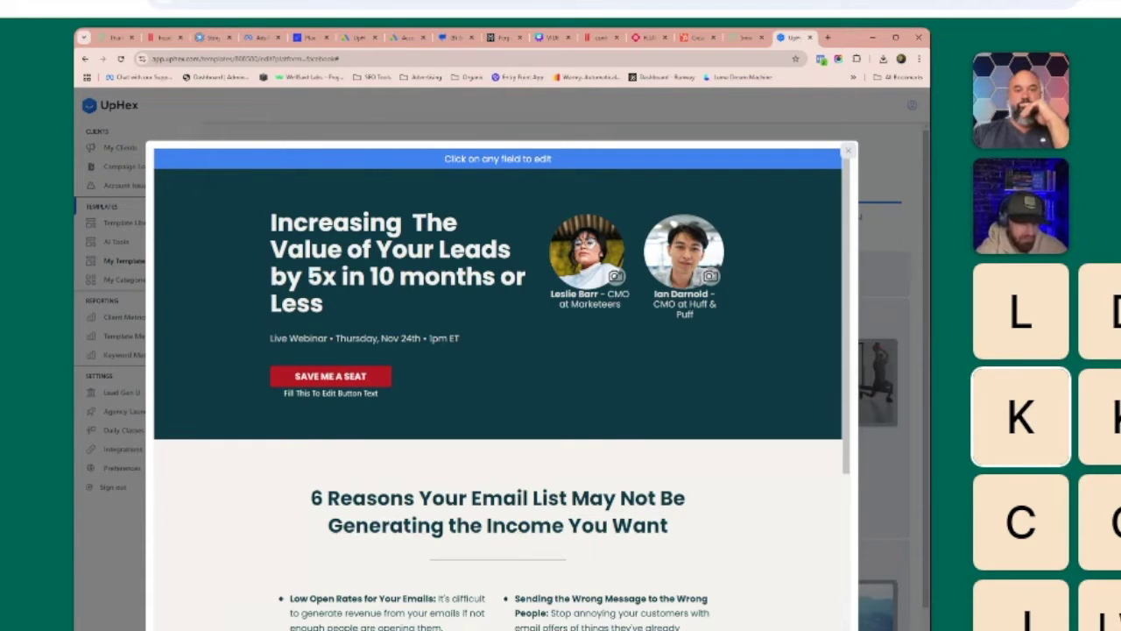
click(849, 154)
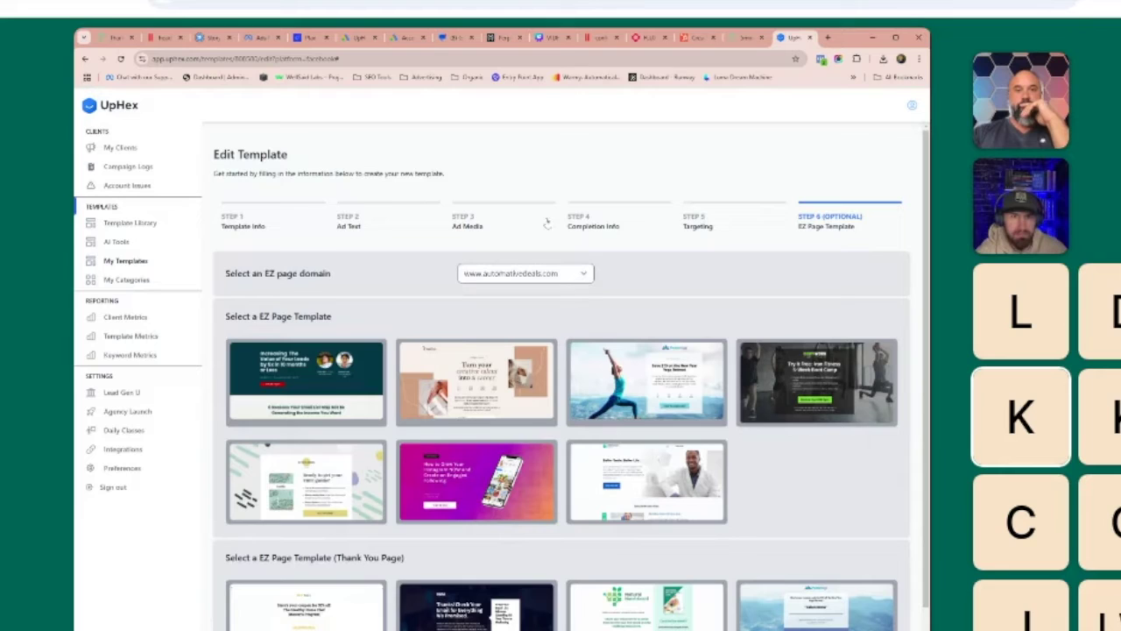
click(366, 225)
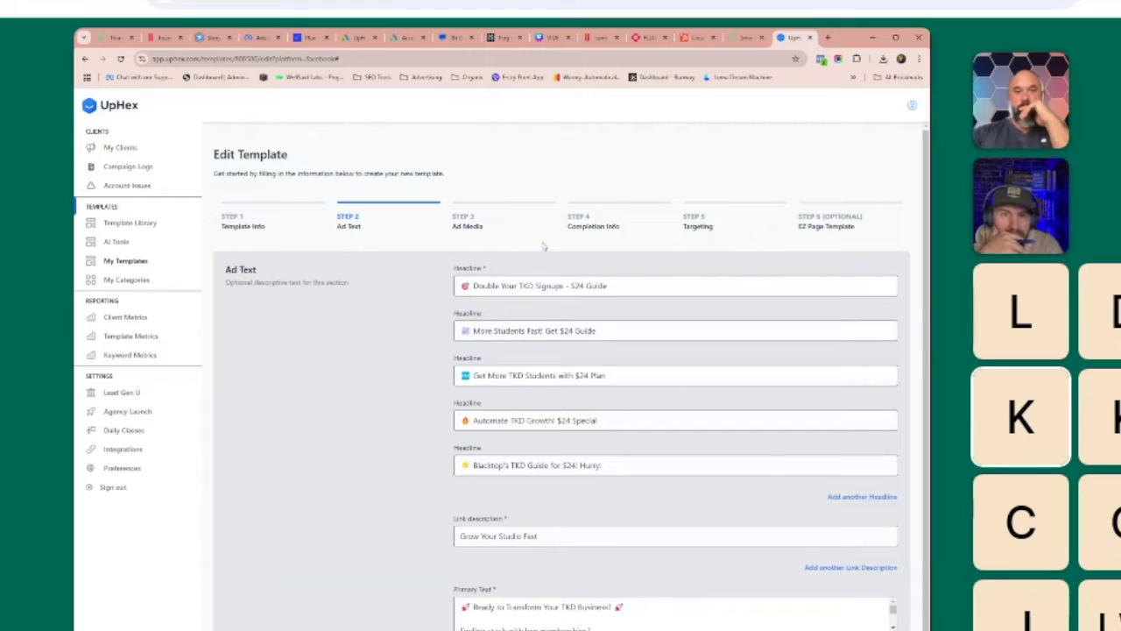
Back in Step 6, open the webinar template for editing and select its headline.
click(816, 222)
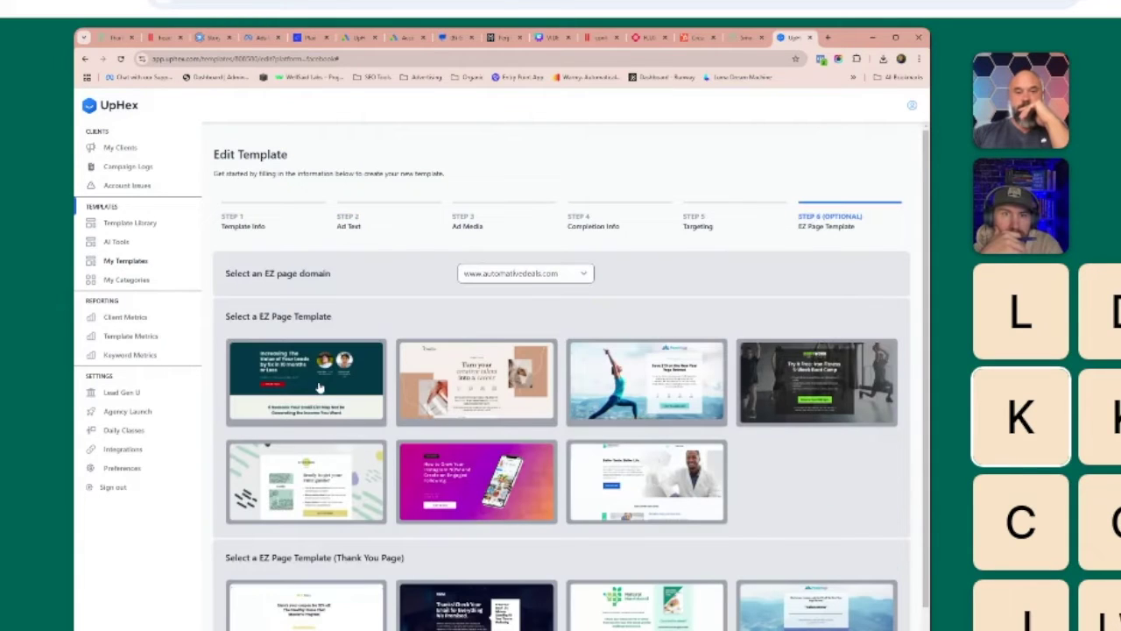
click(321, 385)
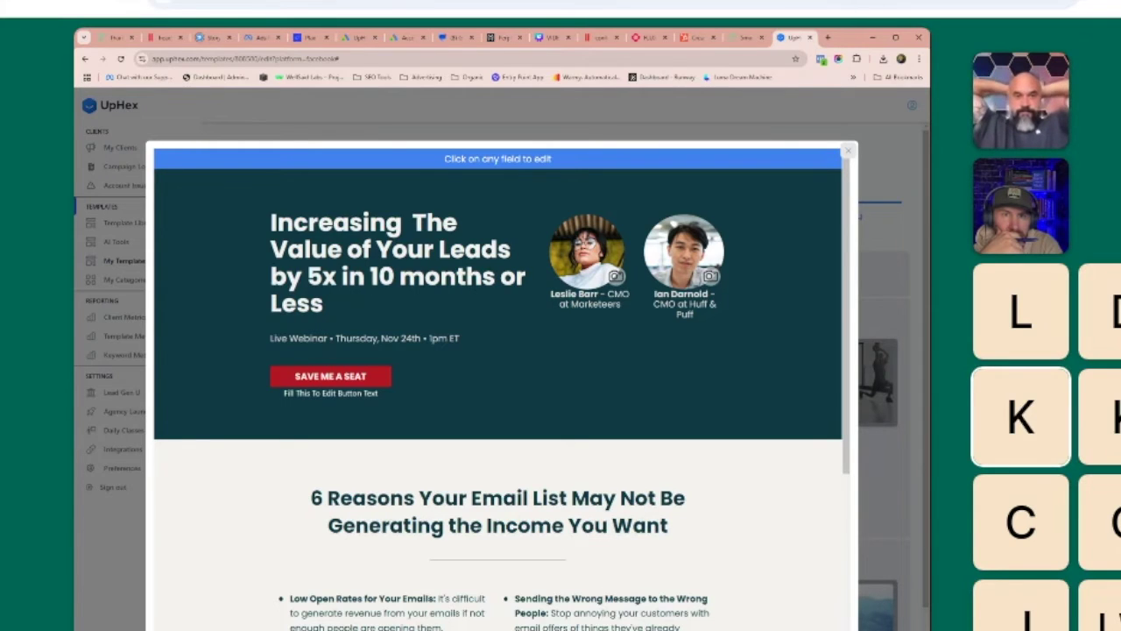
click(270, 226)
Overwrite the webinar headline and the live date line with random test text.
drag(324, 303, 270, 221)
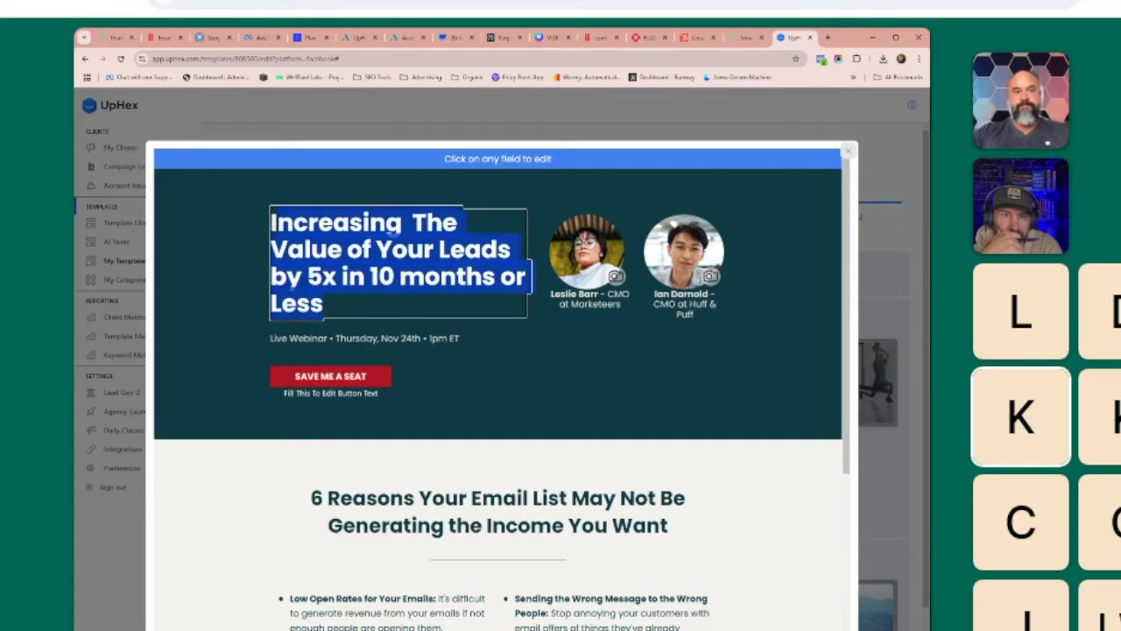
text(lla;skjdflaksjdflakjsdflkasdfjl)
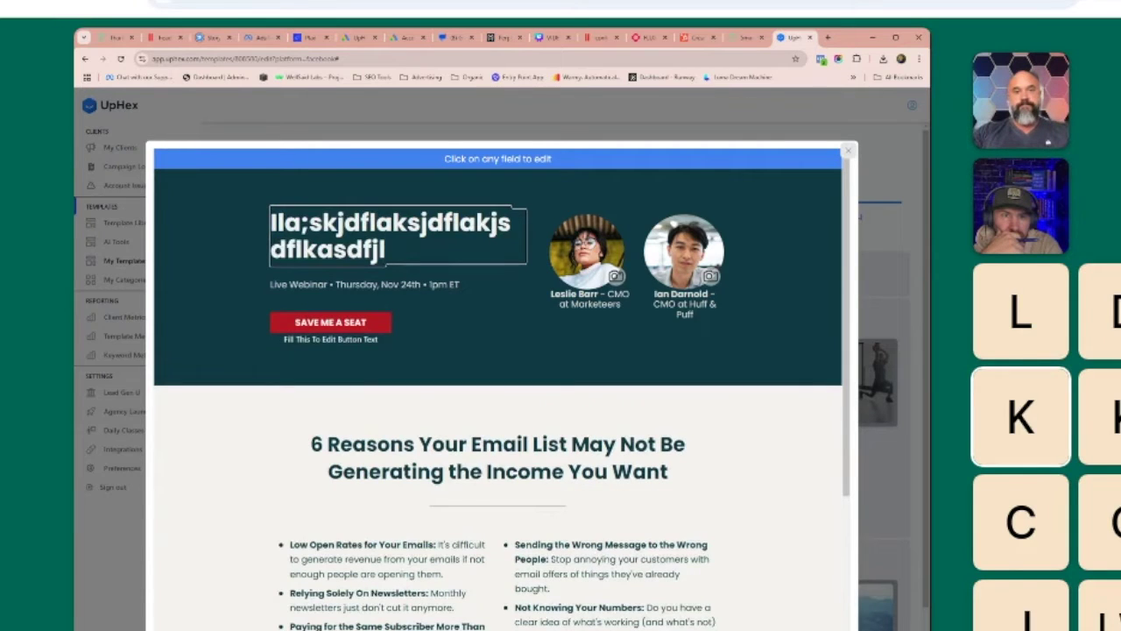
click(459, 284)
key(ctrl+a)
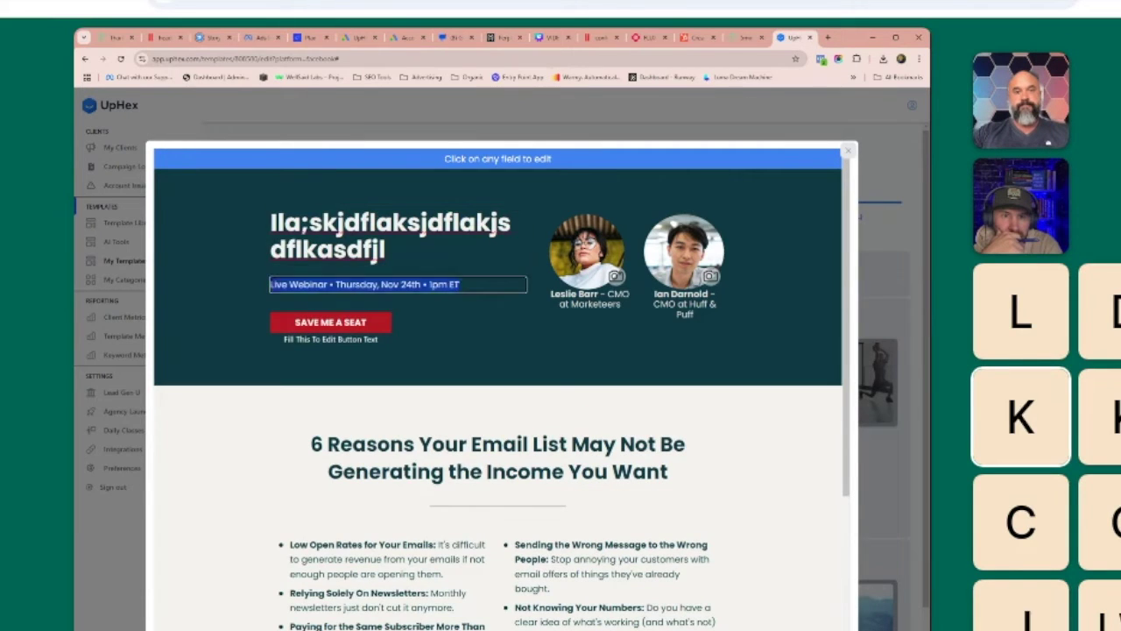
text(kajsfkajsdfkajsdfkjasf)
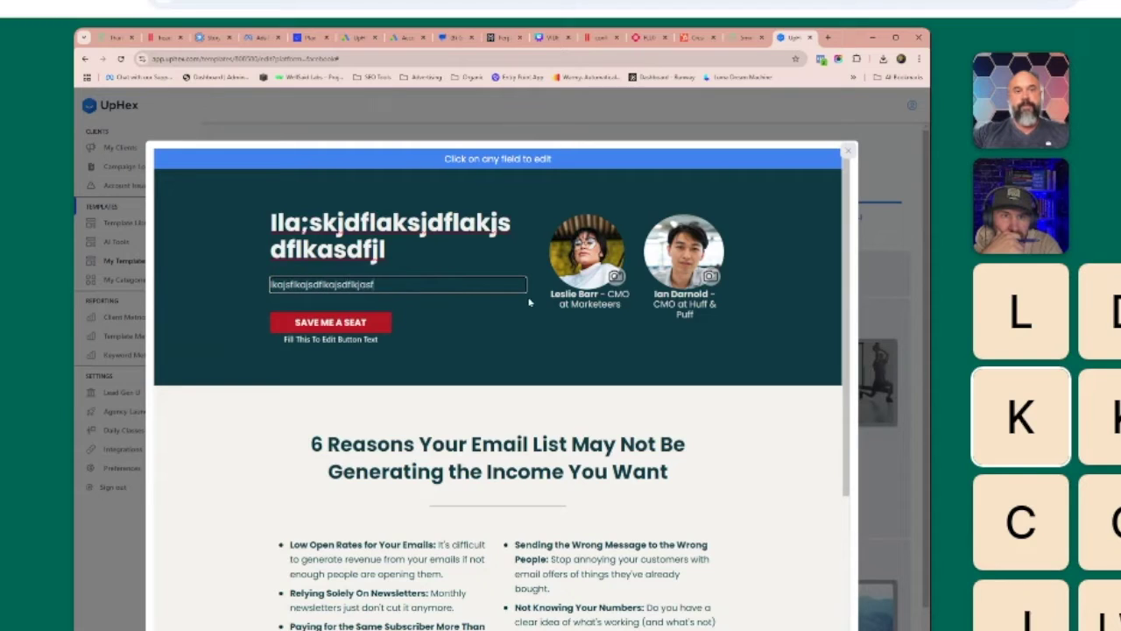
click(531, 329)
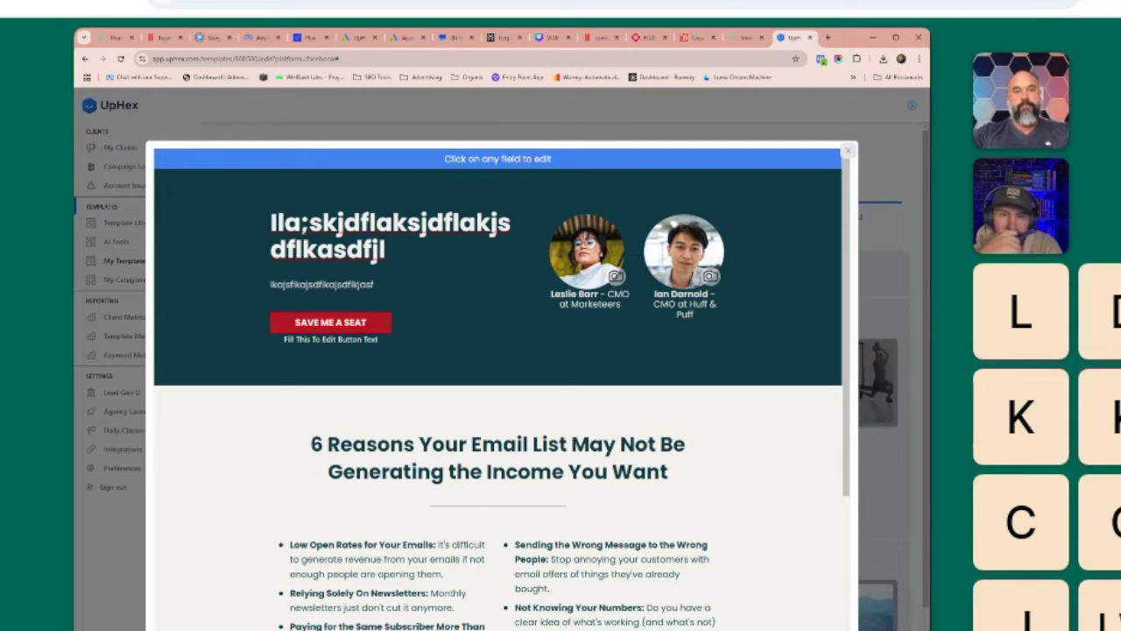
scroll(491, 418, down, 3)
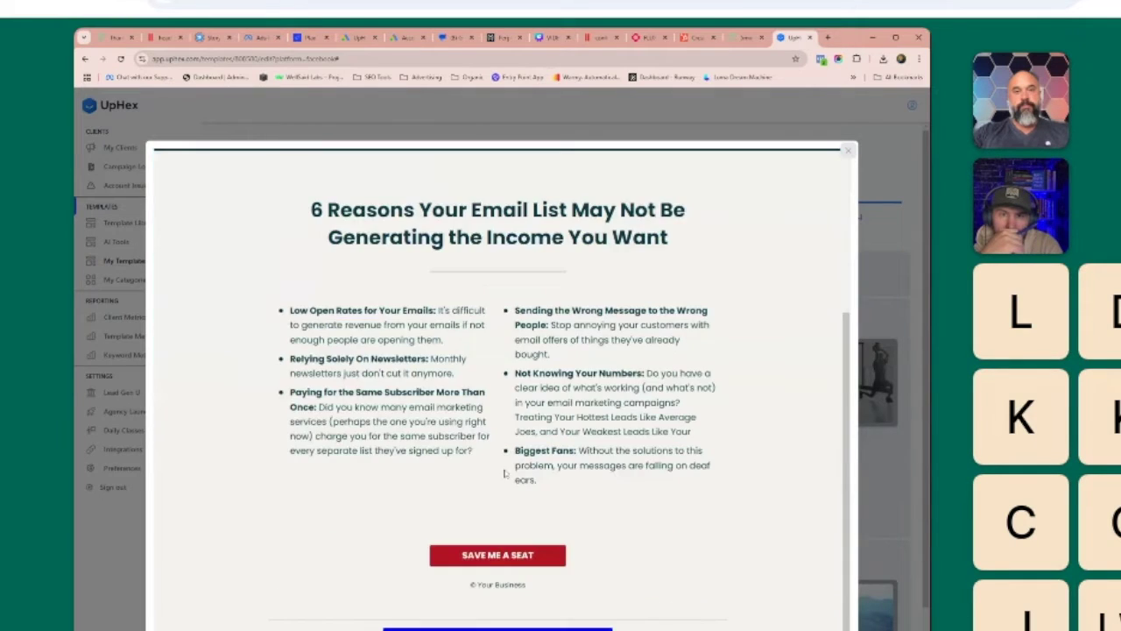
scroll(547, 499, up, 3)
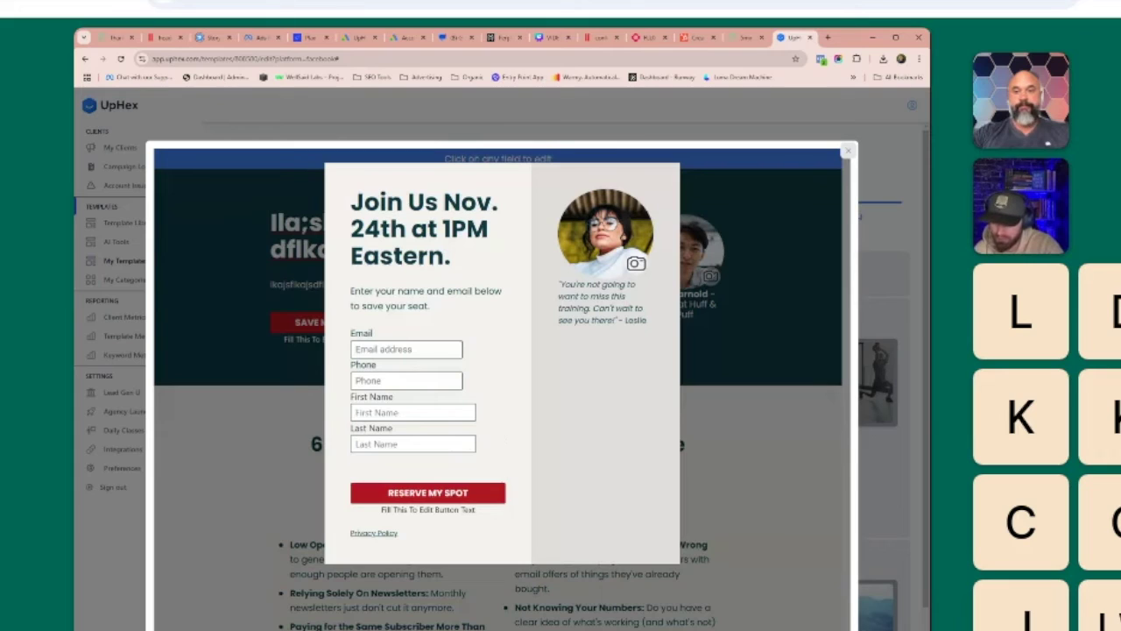
Replace the sign-up form's testimonial photo, then close the form.
click(636, 264)
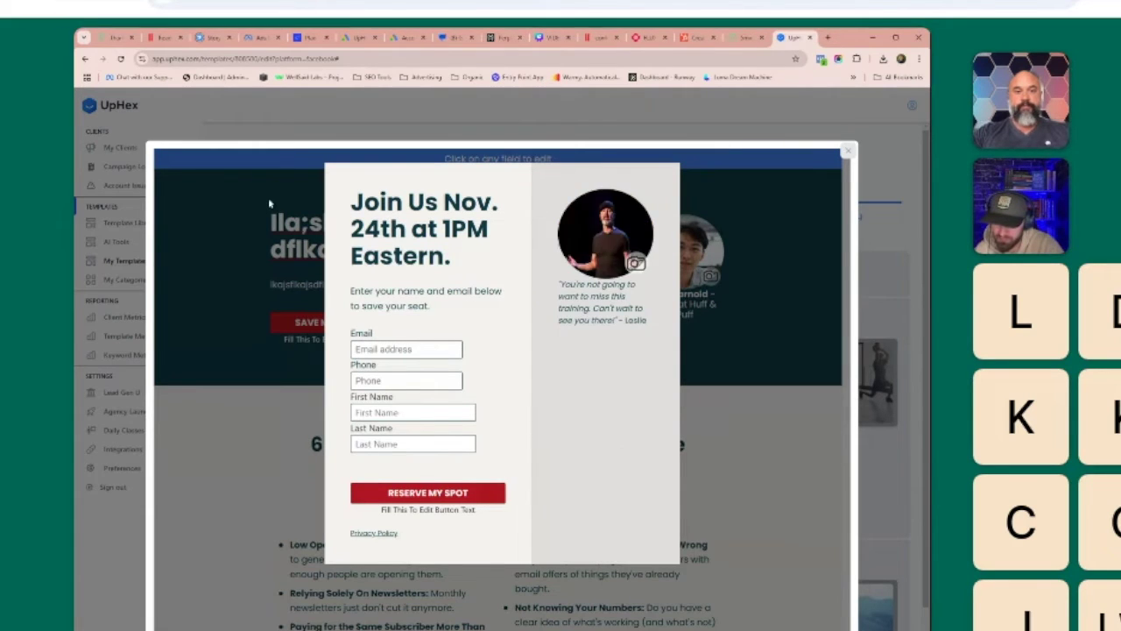
click(719, 331)
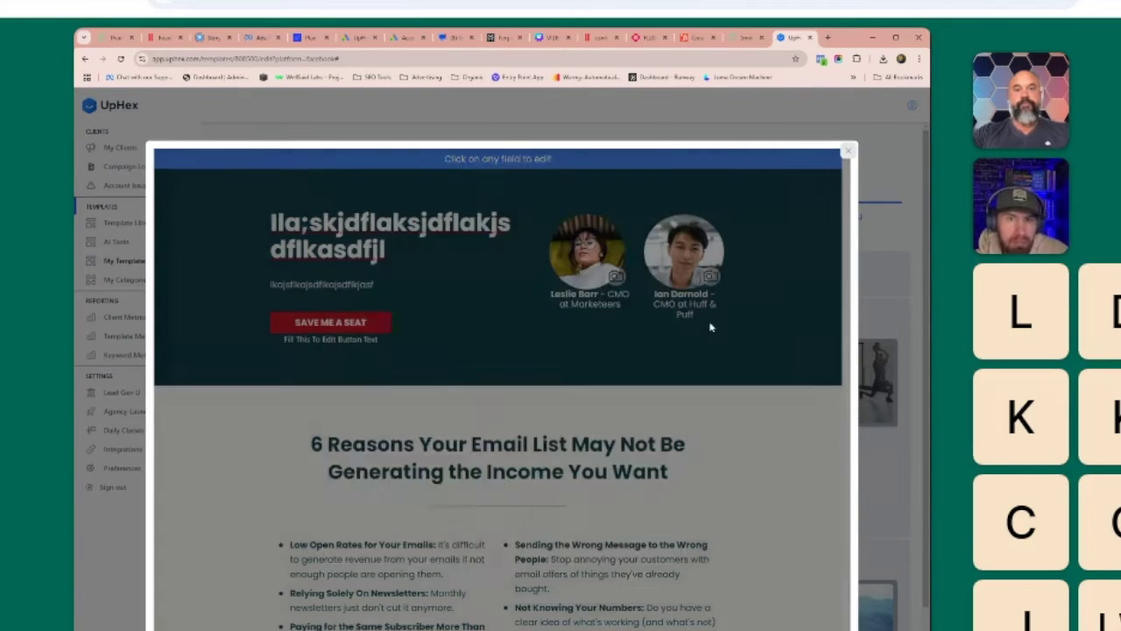
scroll(593, 503, down, 3)
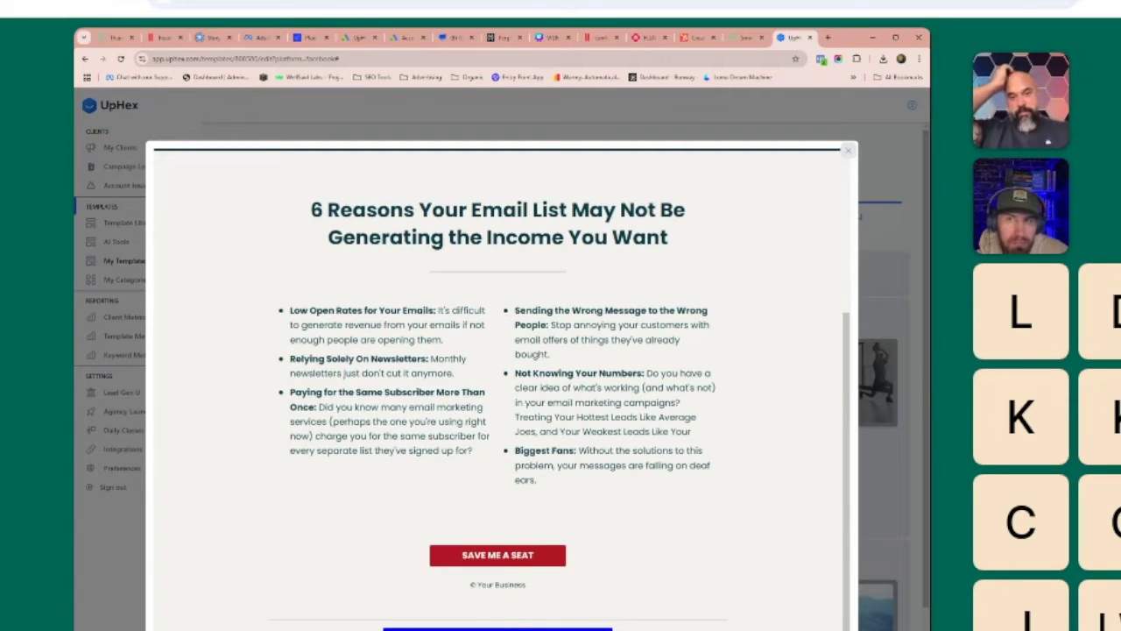
scroll(497, 385, up, 3)
Change the landing page headline to '{{custom.values}}'.
click(390, 236)
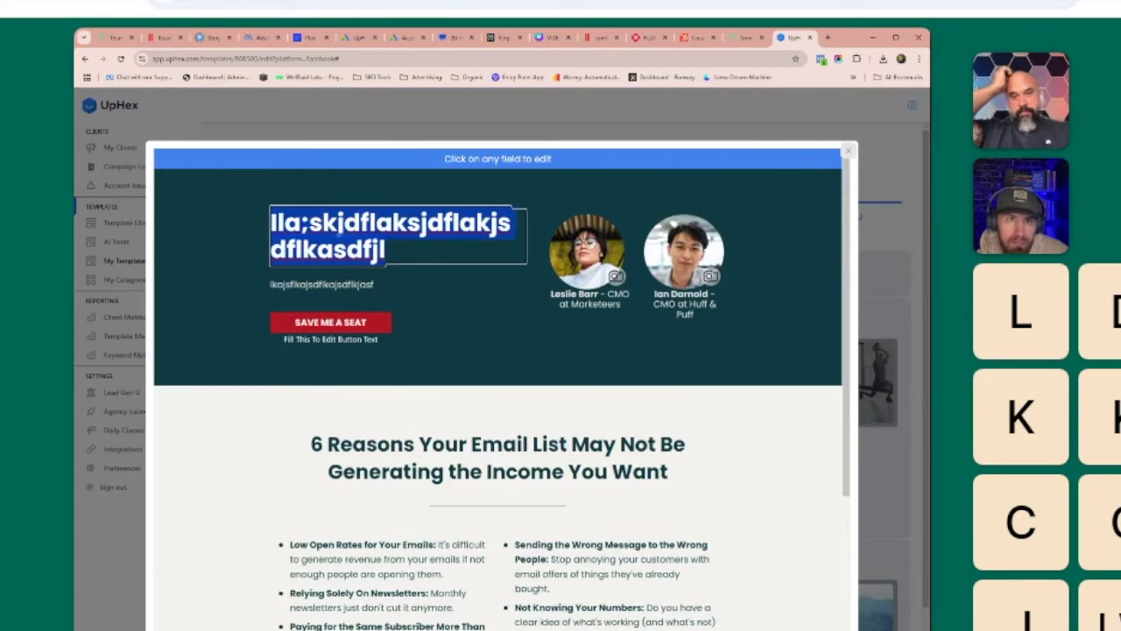
text({{cu)
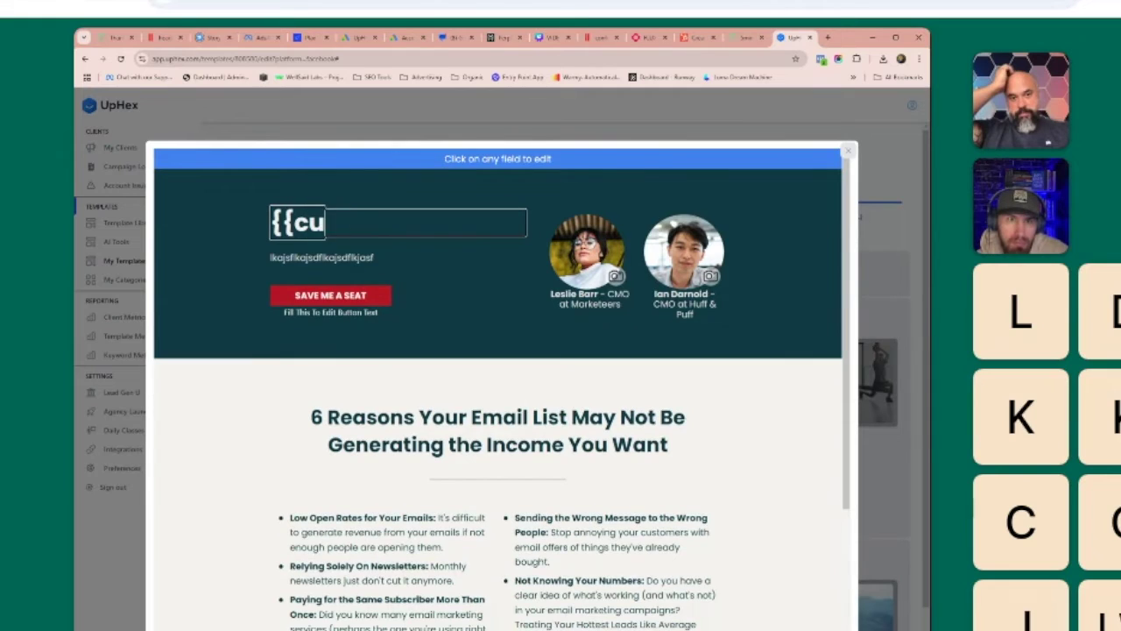
text(stom.values")
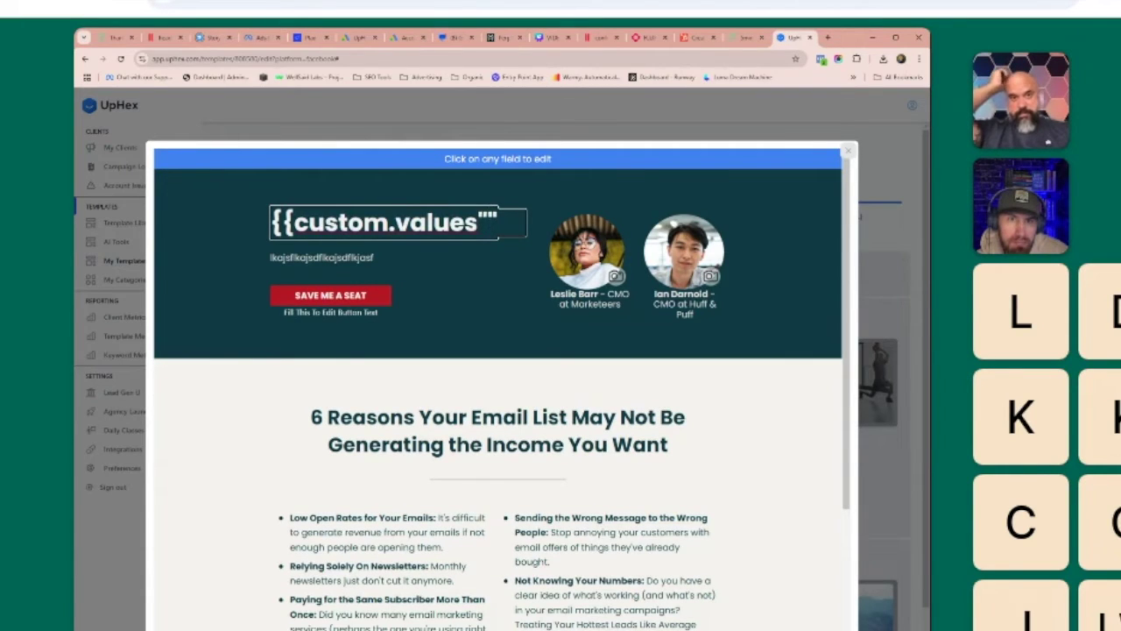
key(BackSpace)
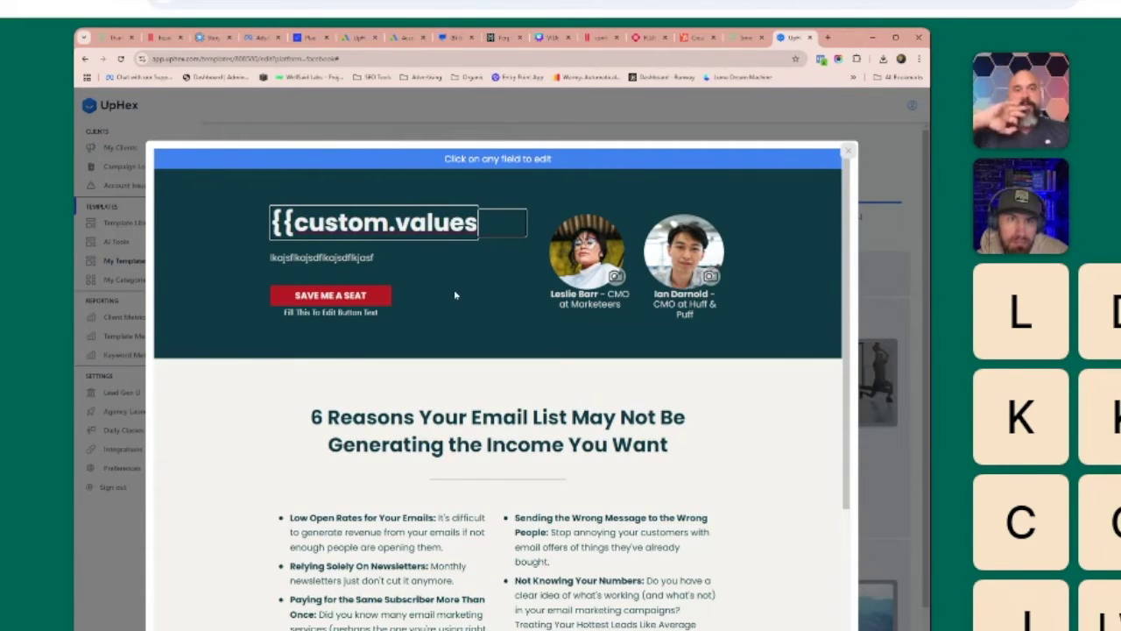
text(}})
click(453, 293)
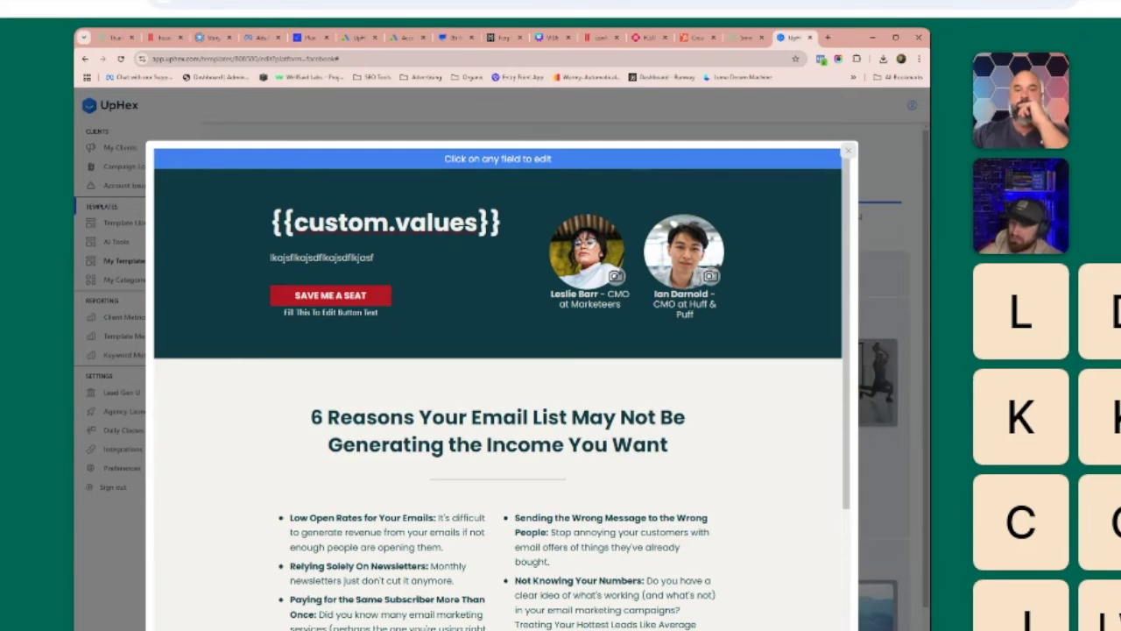
scroll(497, 390, down, 3)
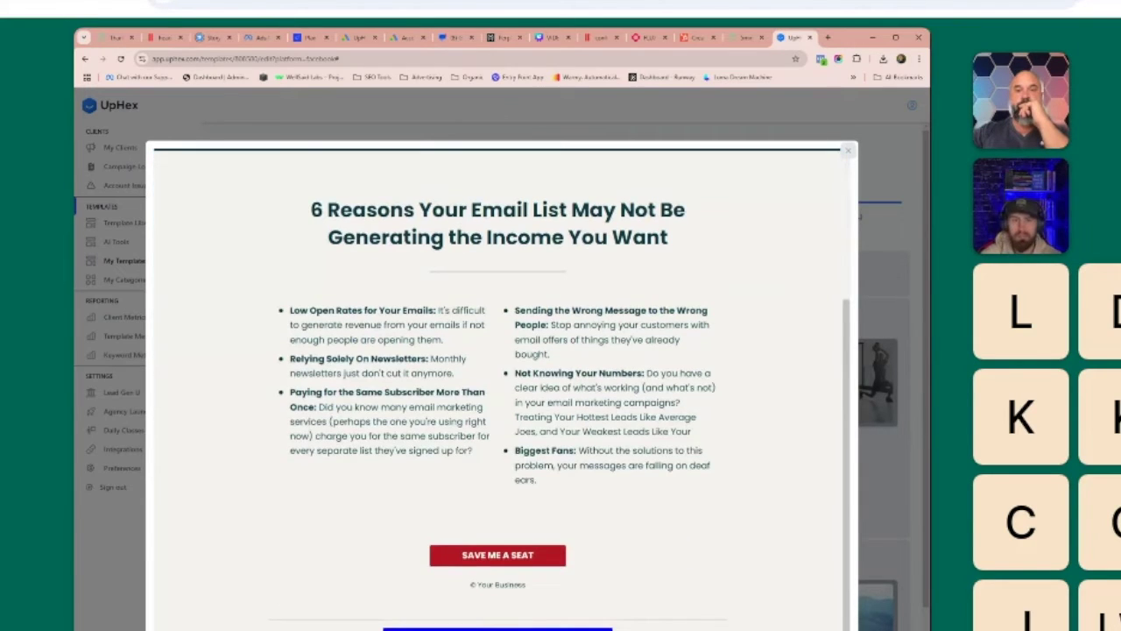
Pick the Natural Nutritional thank-you template and set its green heading to 'asdfasdfasdf'.
key(Escape)
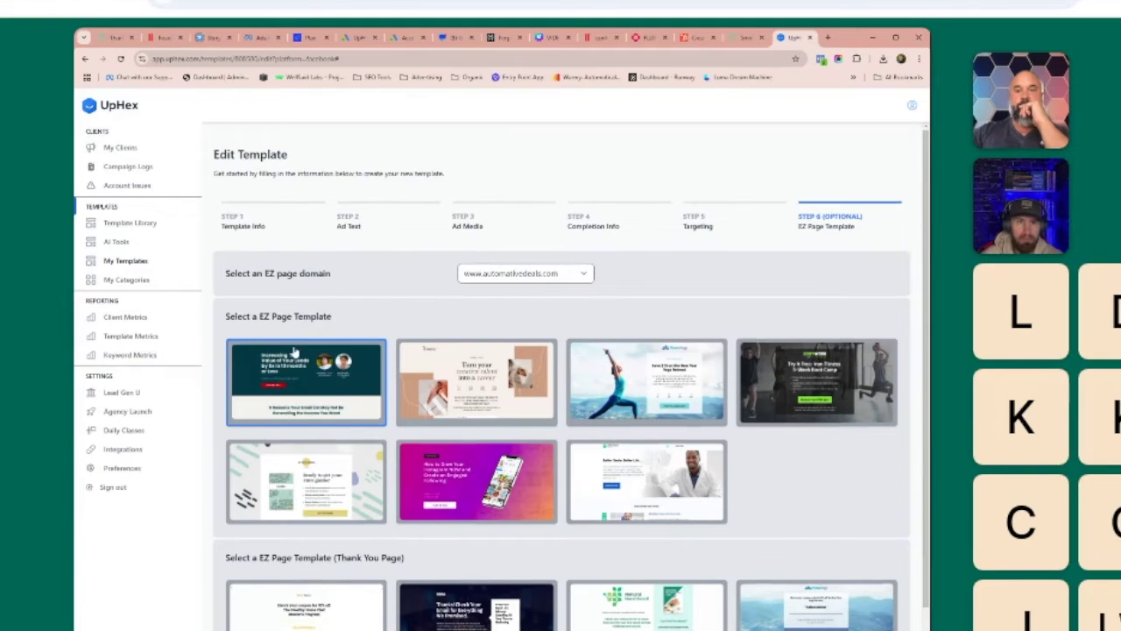
scroll(561, 377, down, 2)
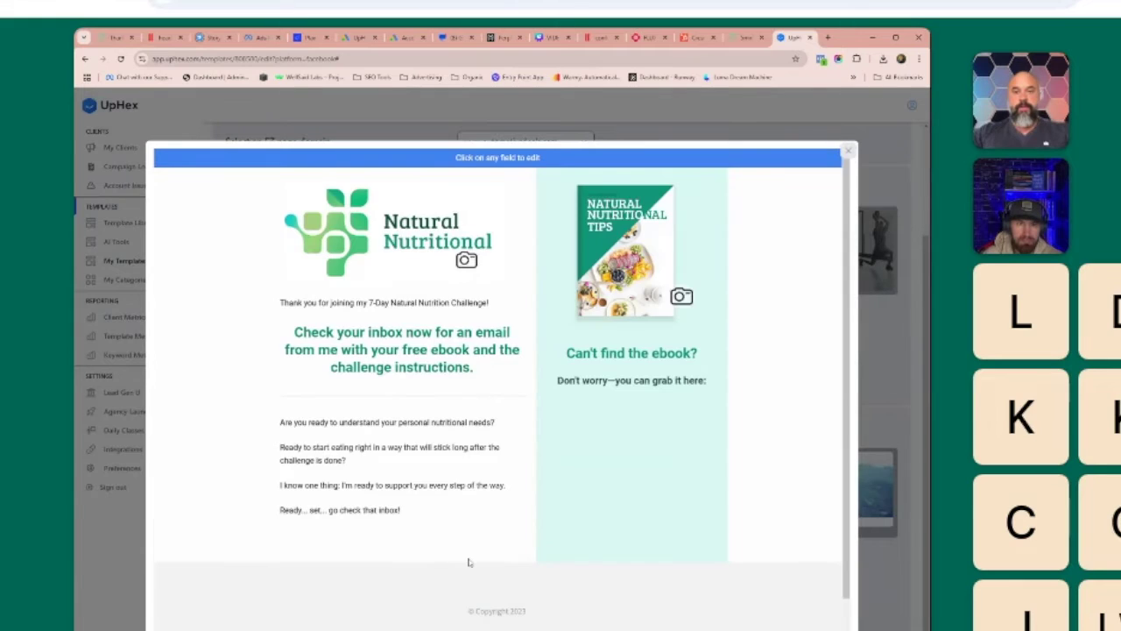
click(370, 348)
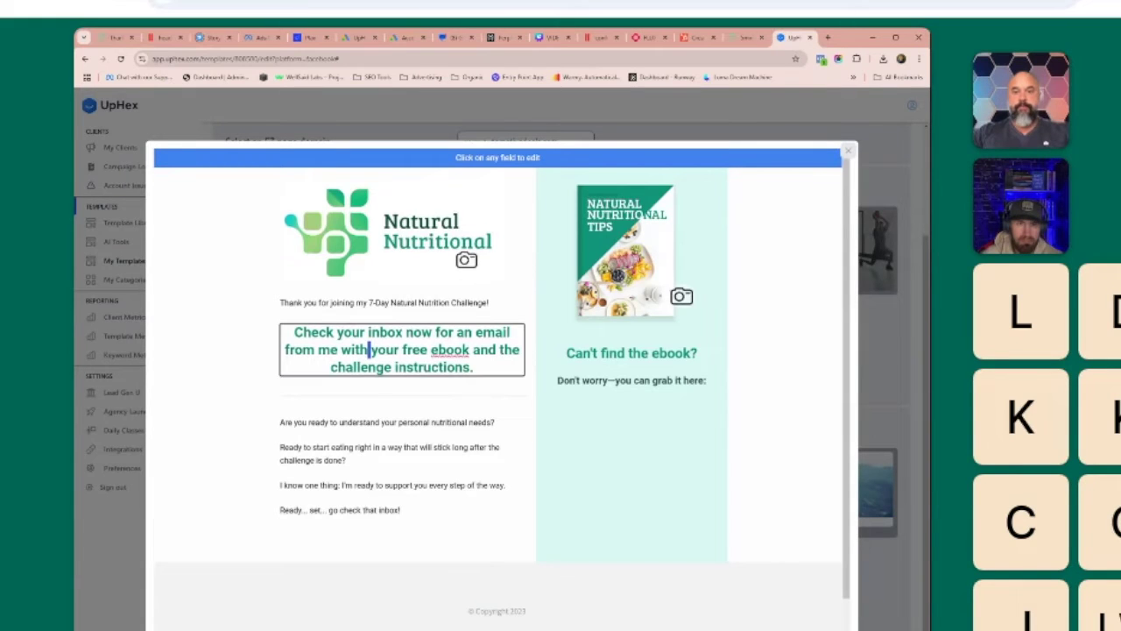
key(ctrl+a)
text(asdfasdfasdf)
click(682, 301)
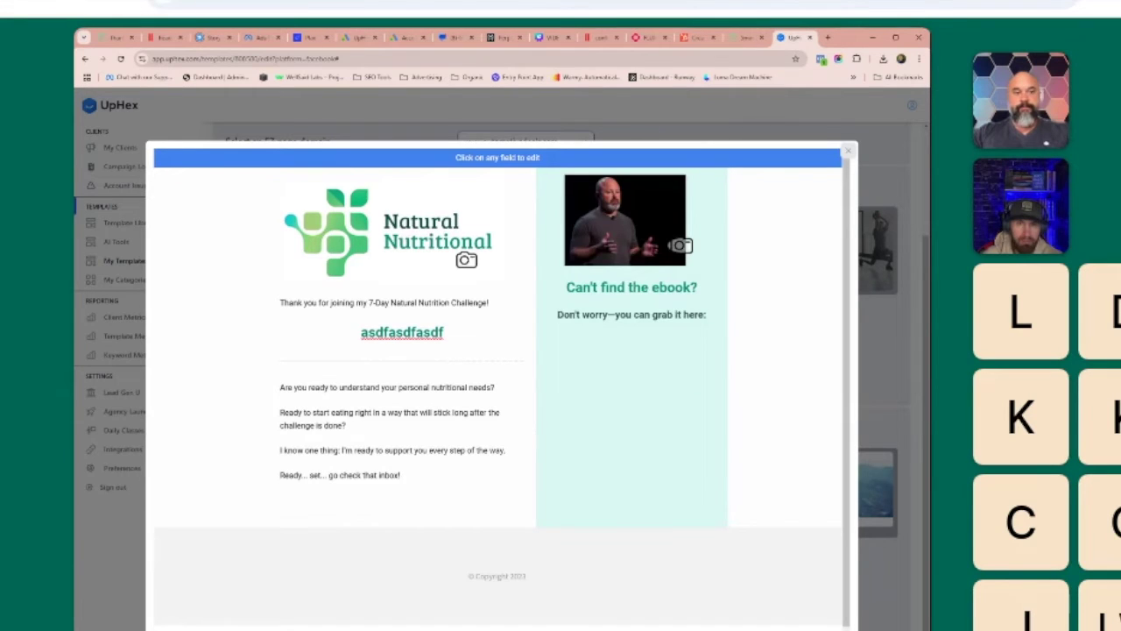
scroll(586, 510, down, 1)
key(Escape)
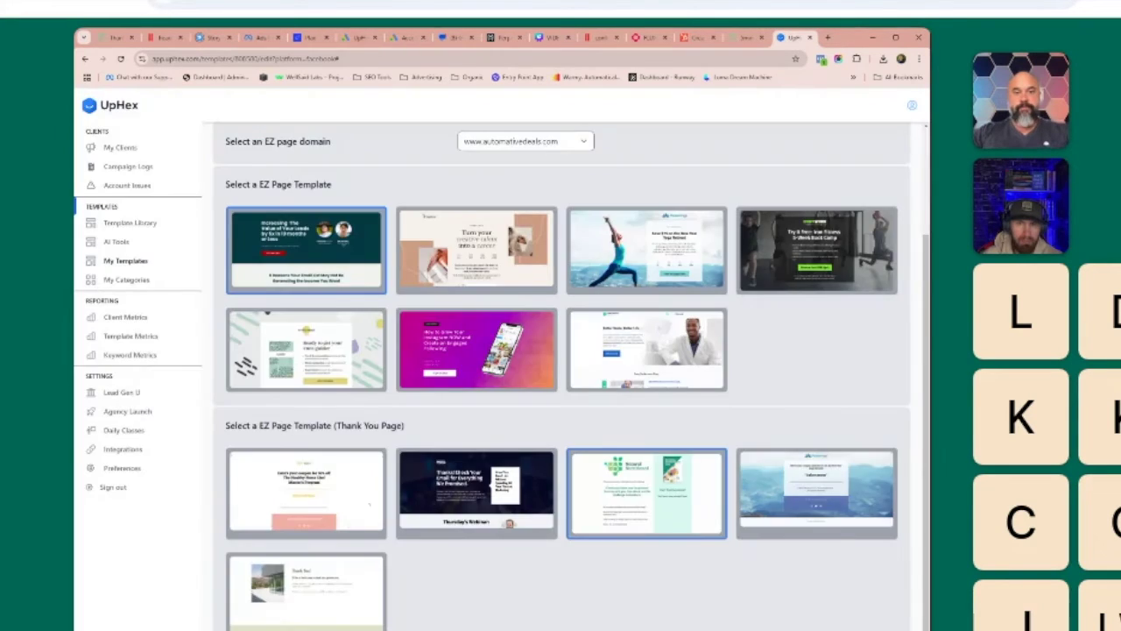
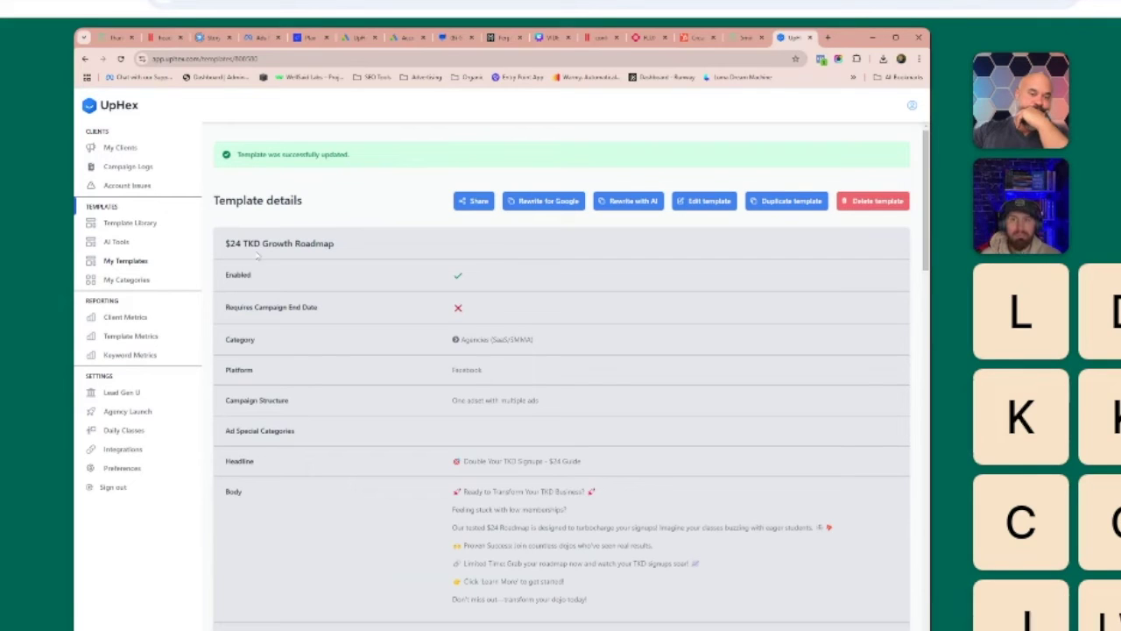
Launch a Facebook campaign for UpHex Test Client using the Agencies (SaaS/SMMA) '$24 TKD Growth Roadmap' template.
triple_click(355, 244)
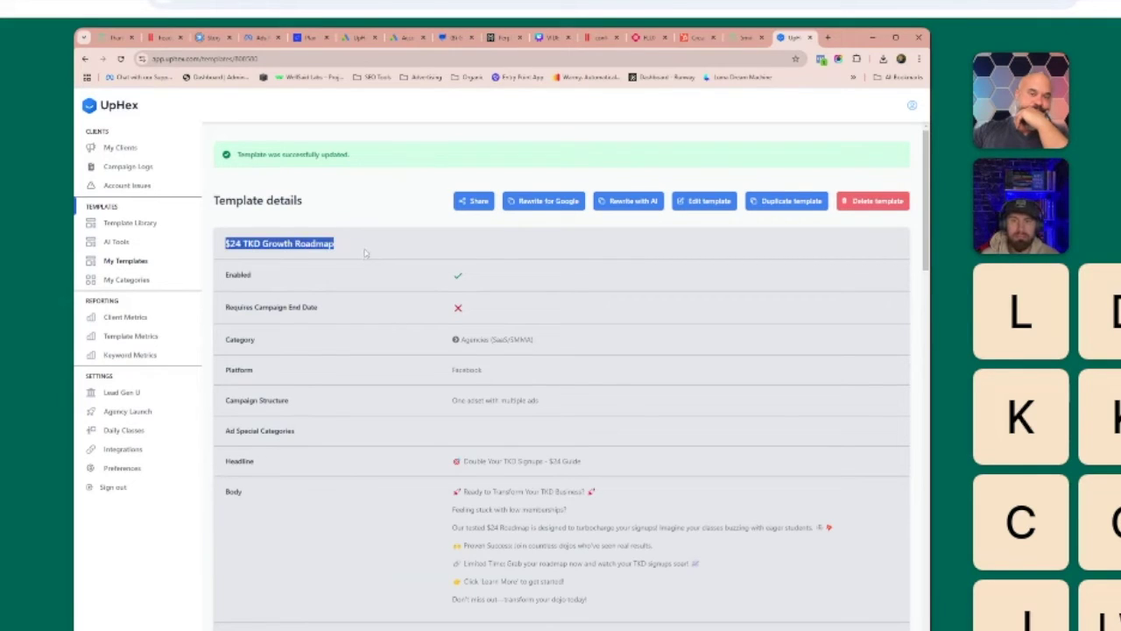
click(363, 249)
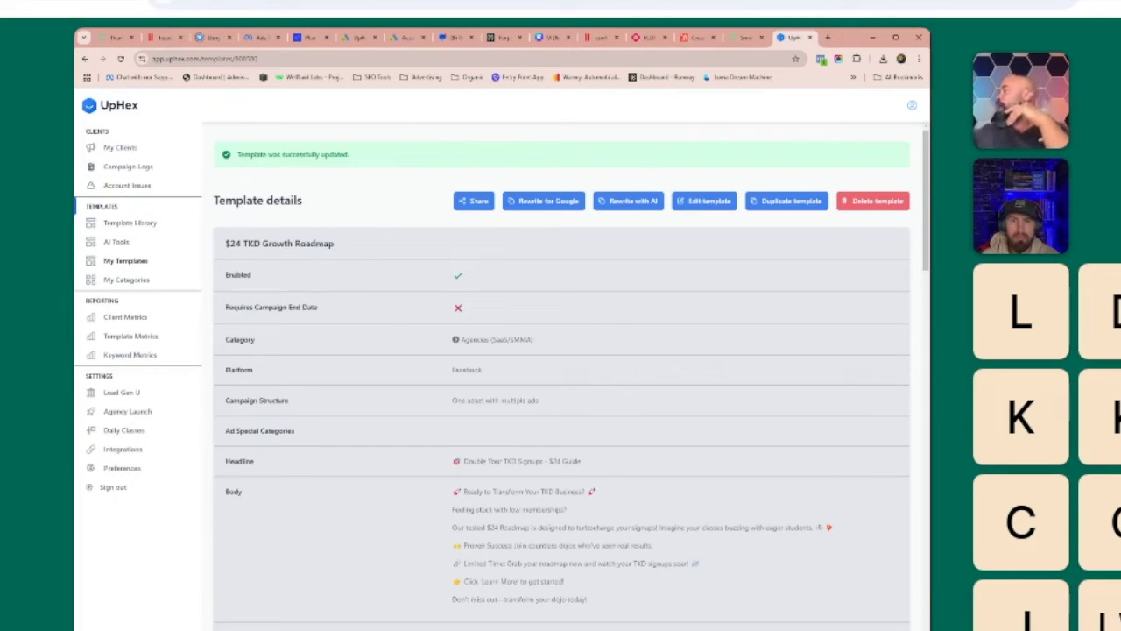
click(120, 147)
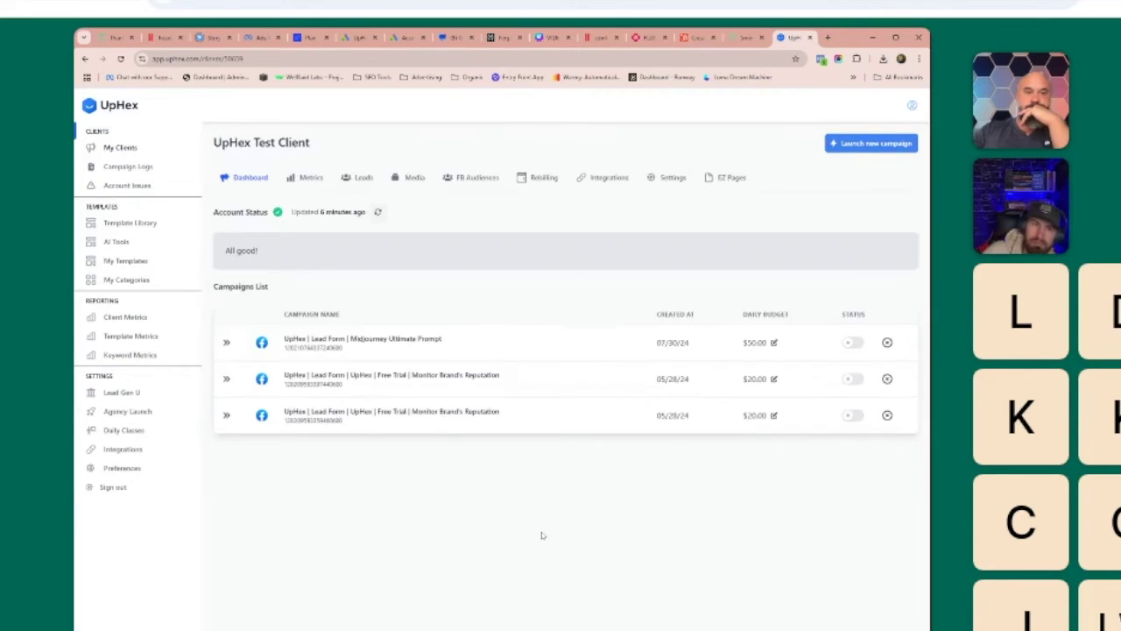
click(858, 145)
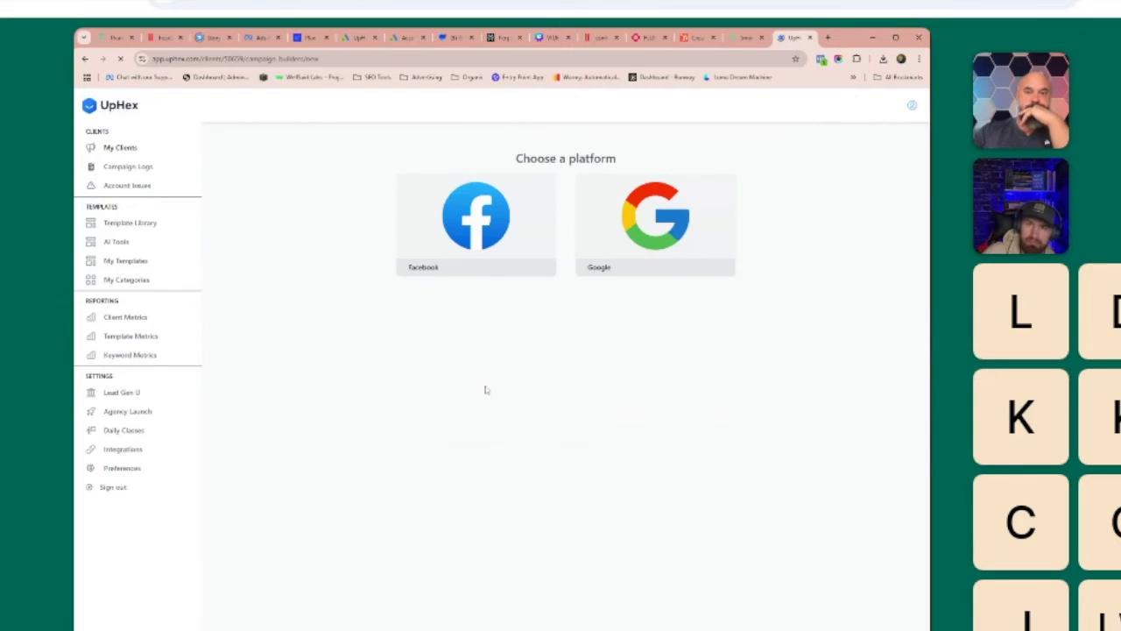
click(464, 220)
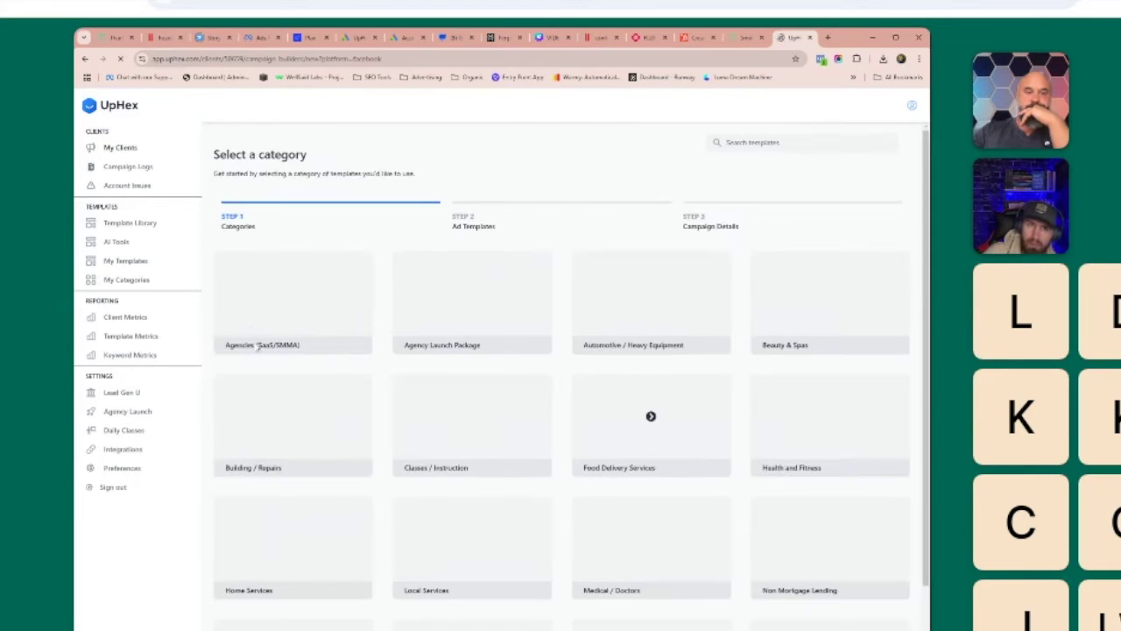
click(268, 562)
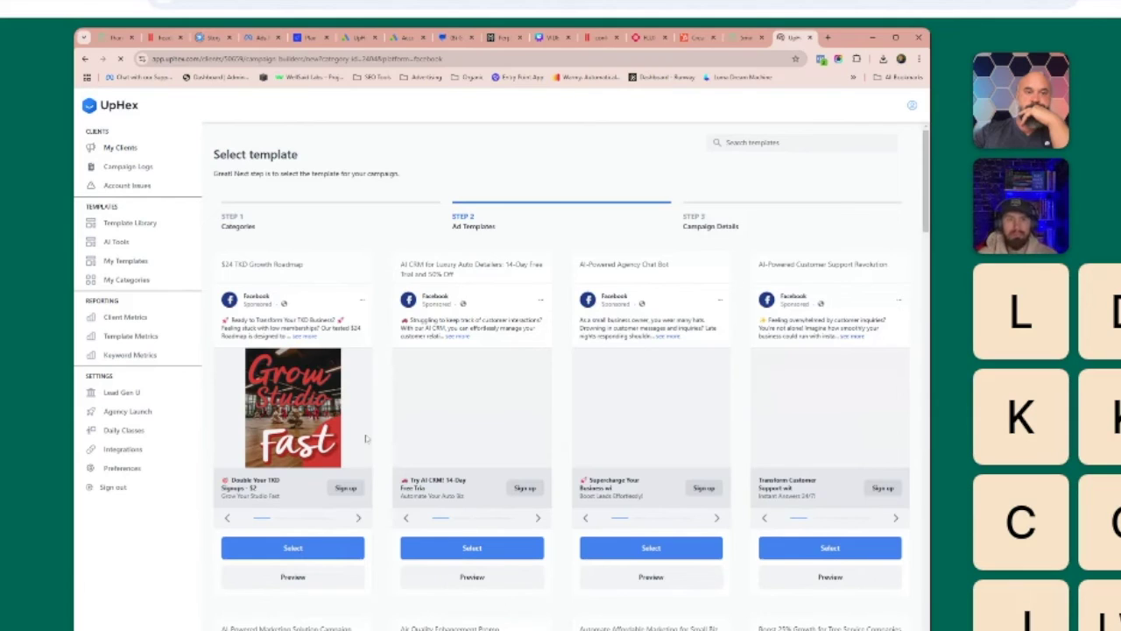
click(366, 438)
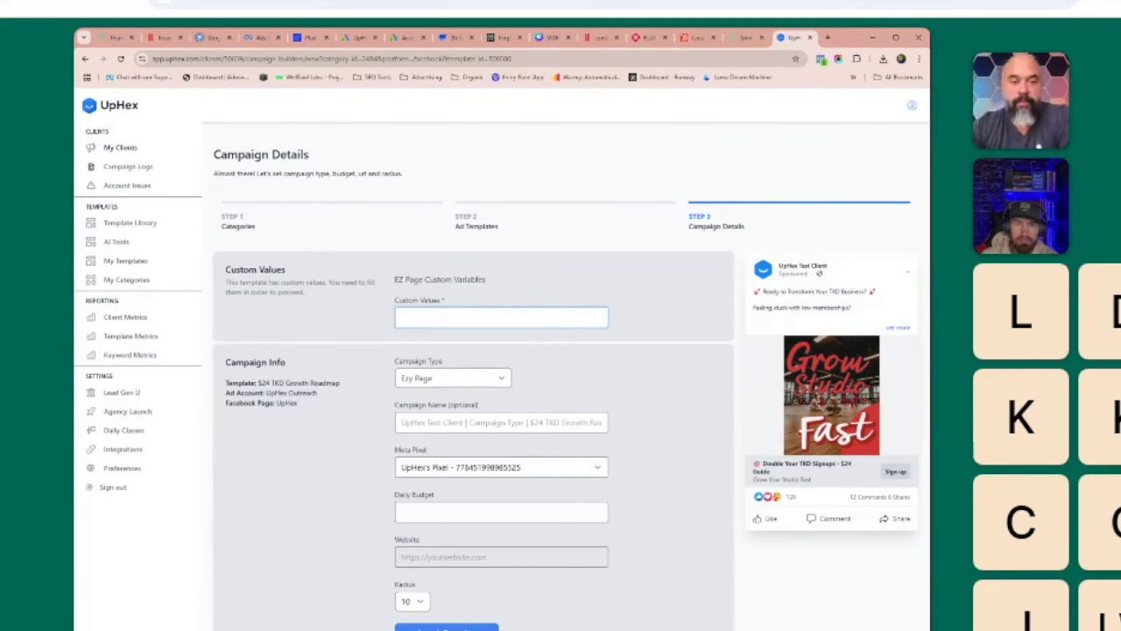
Enter custom value 'Test' and daily budget 50, then launch the campaign.
drag(391, 300, 451, 302)
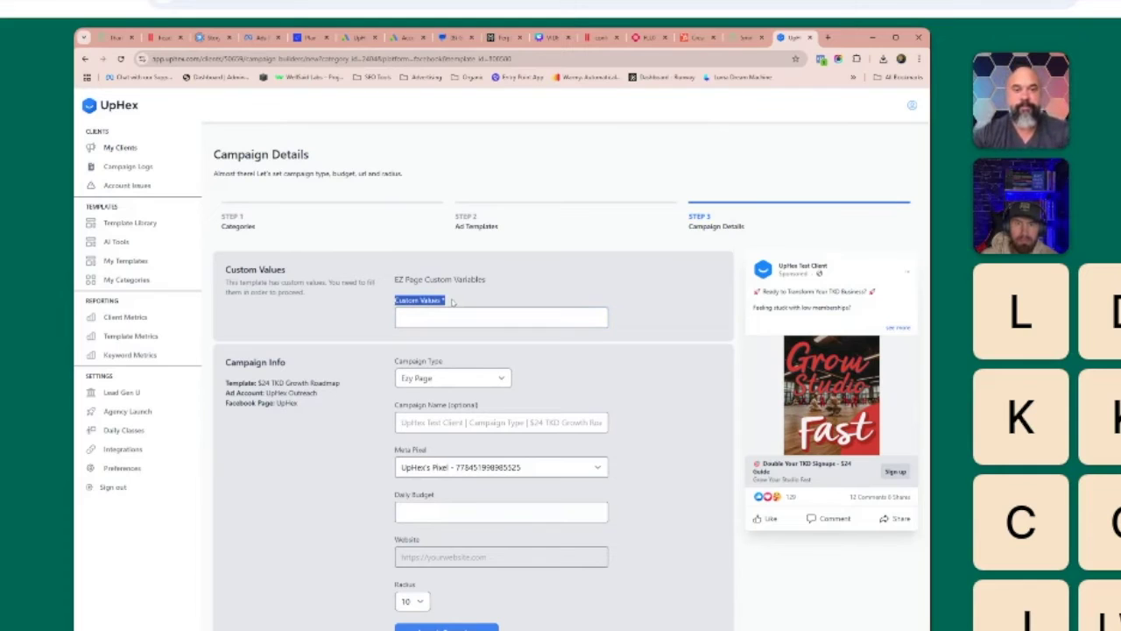
click(452, 302)
text(Test)
text(50)
click(328, 570)
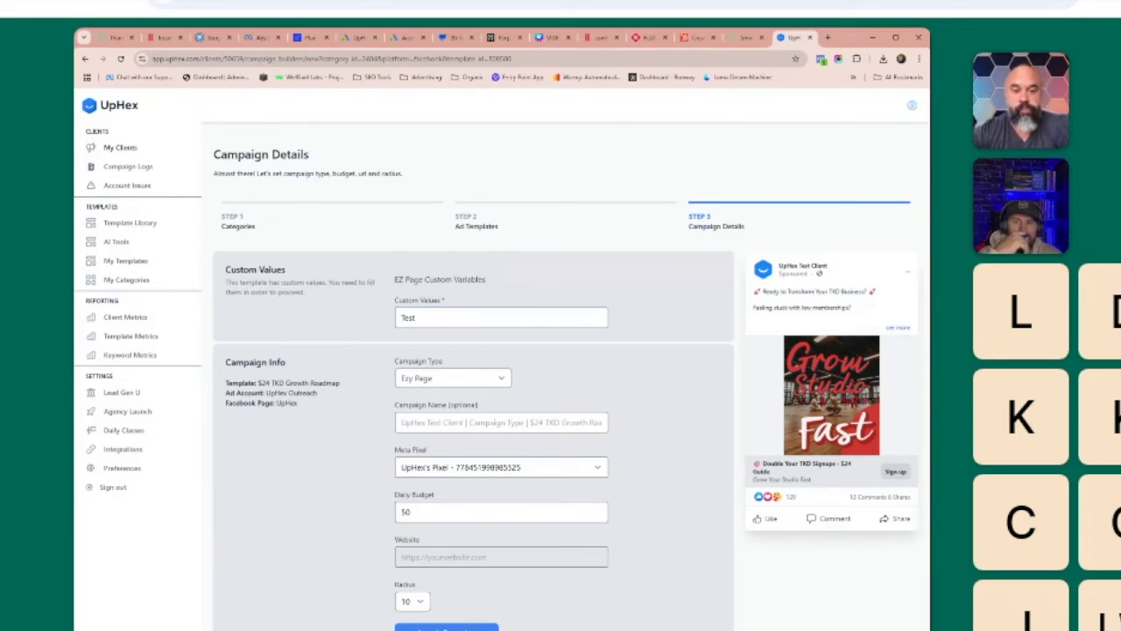
click(403, 627)
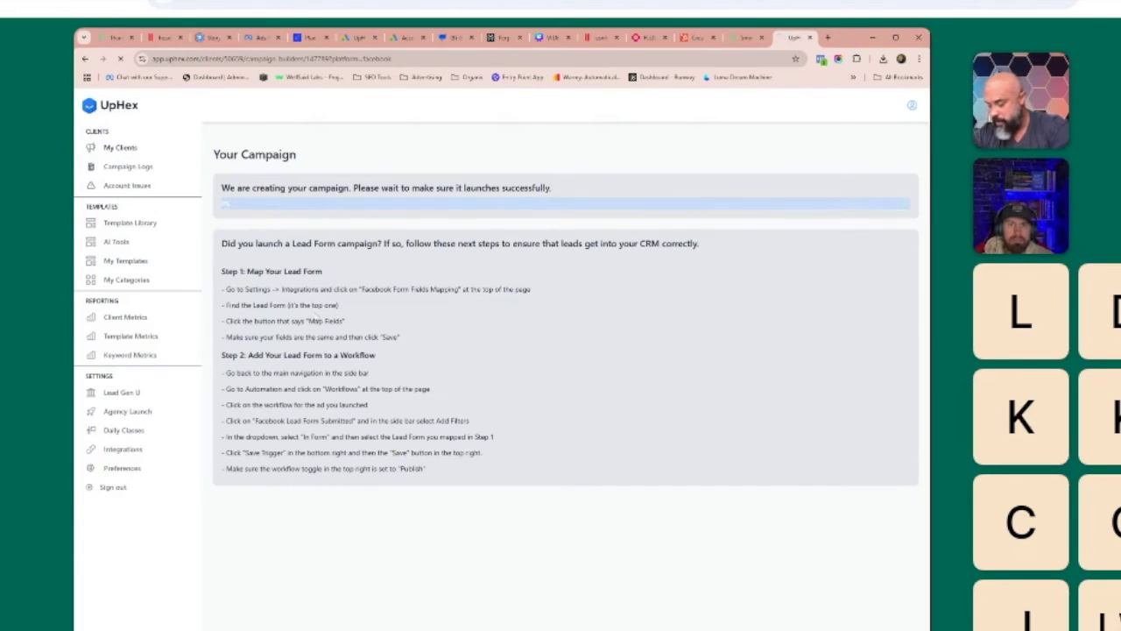
click(122, 149)
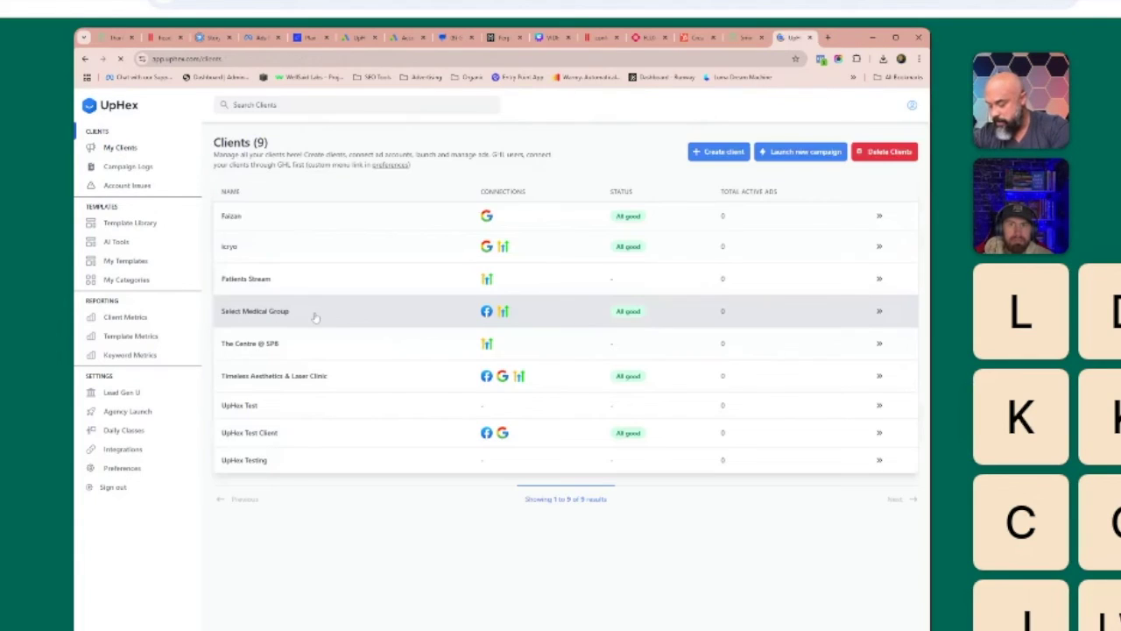
Check UpHex Test Client's empty Leads list, look through Preferences, then go to My Templates.
click(321, 435)
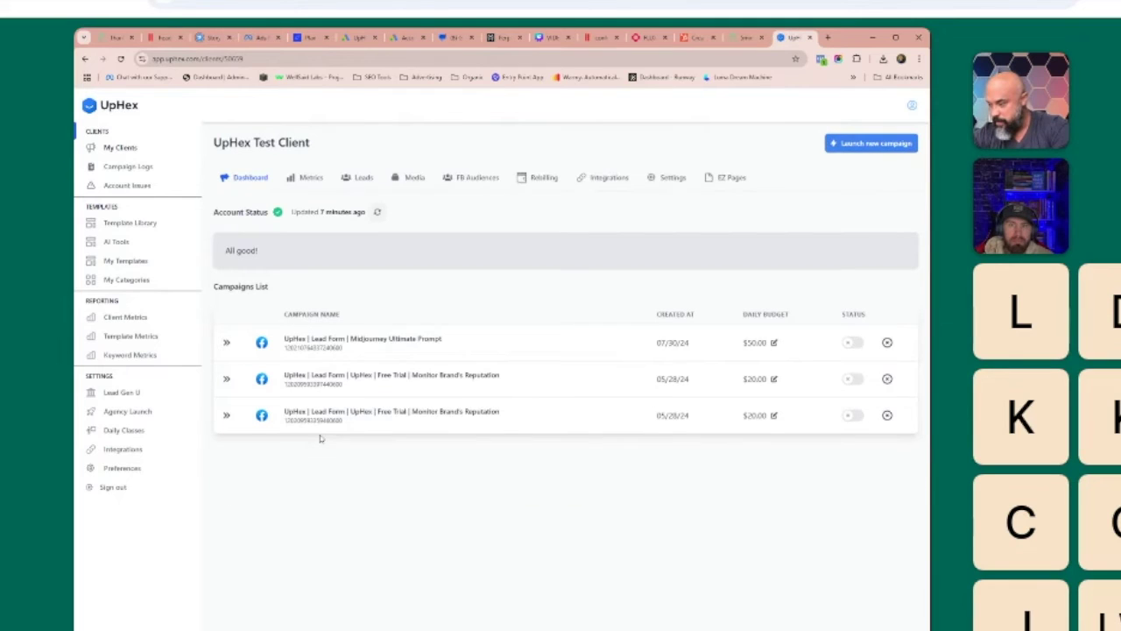
click(363, 178)
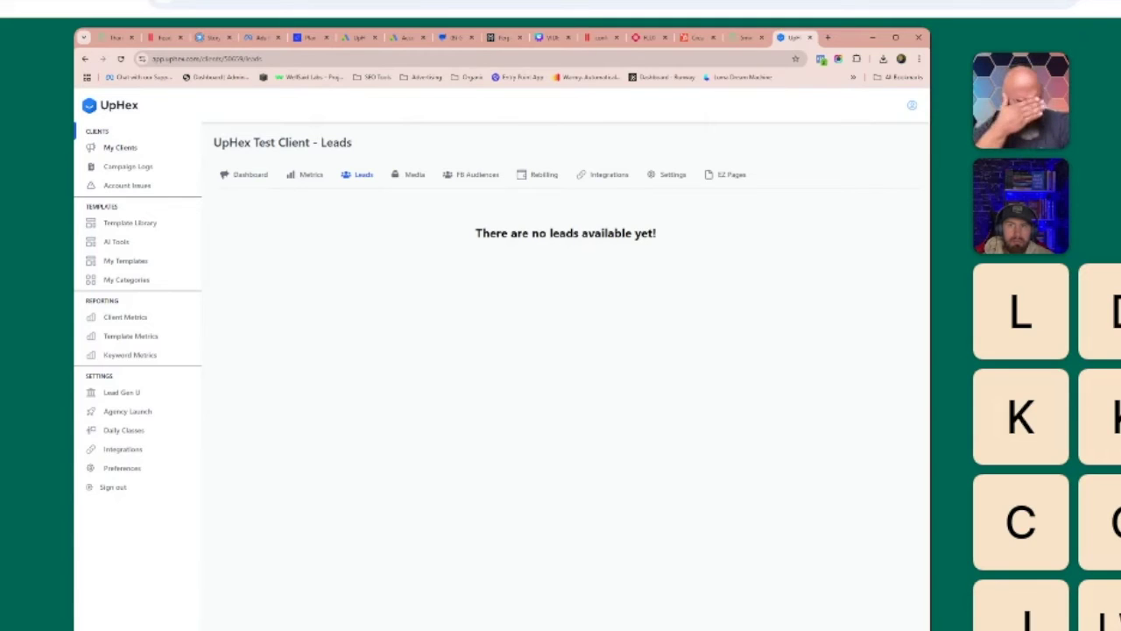
click(169, 475)
scroll(602, 476, down, 3)
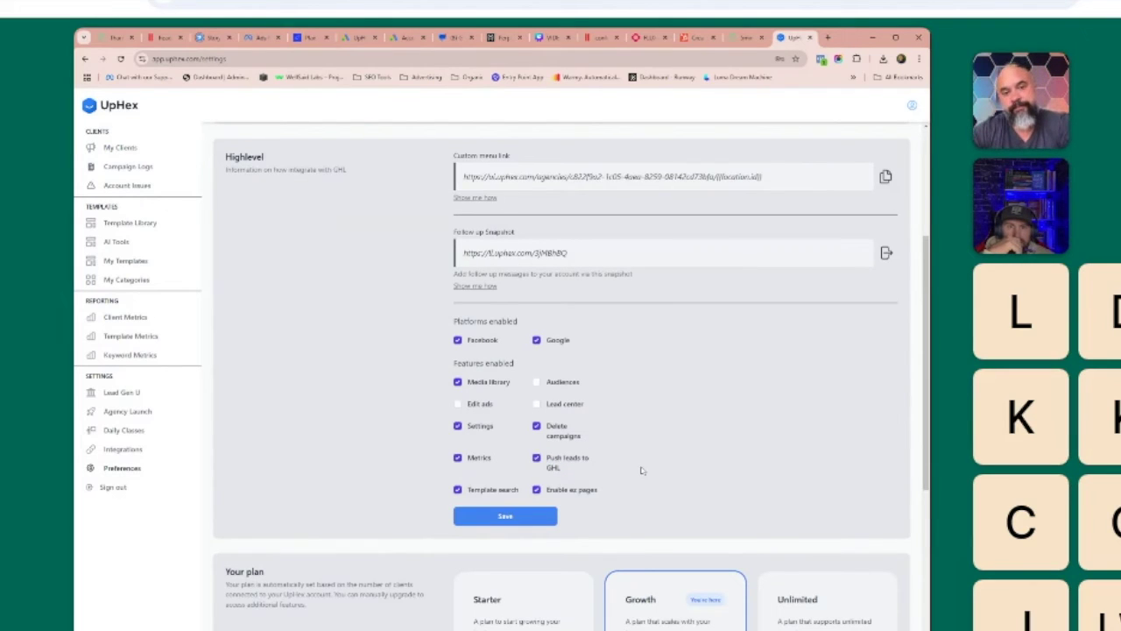
scroll(644, 471, up, 3)
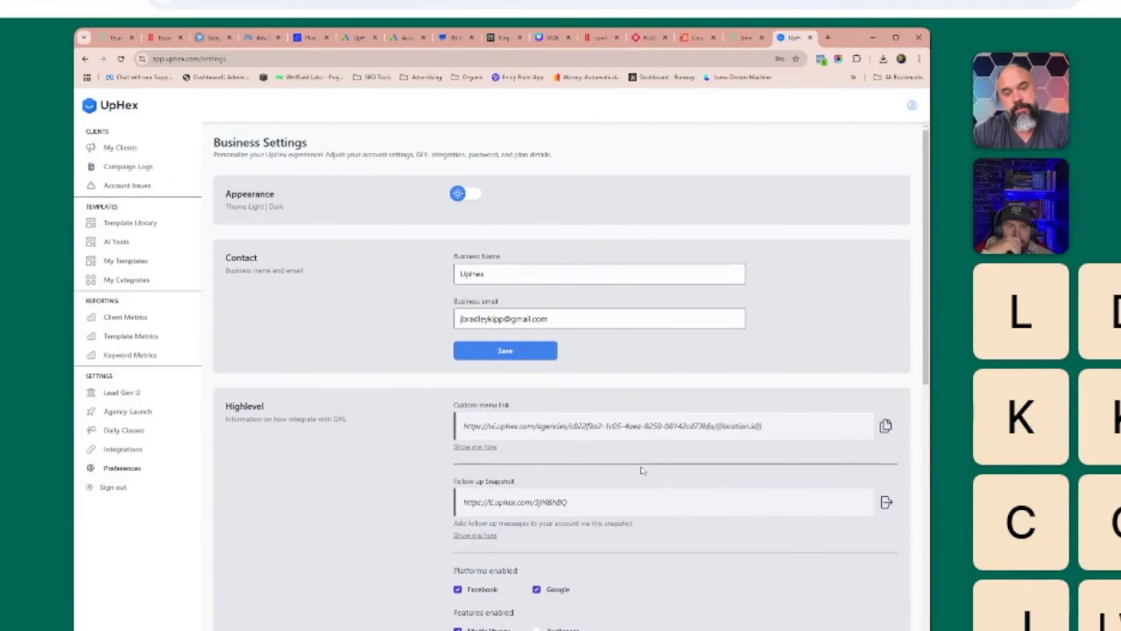
click(125, 260)
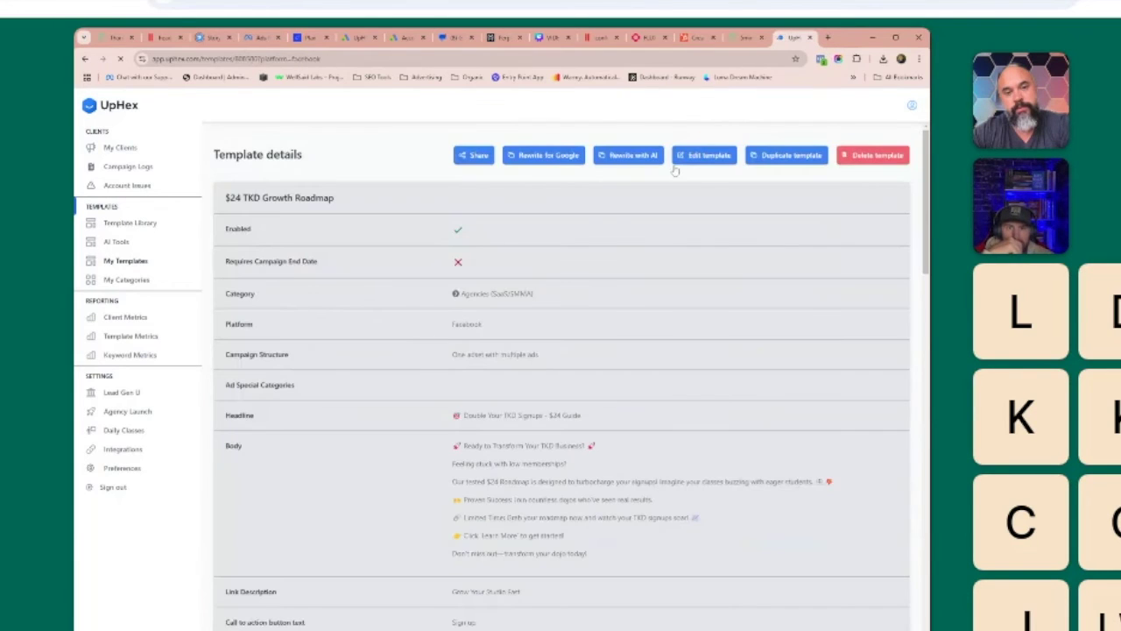
Look at the template in the editor, then navigate to UpHex Test Client's EZ Pages.
click(679, 159)
drag(454, 312, 539, 314)
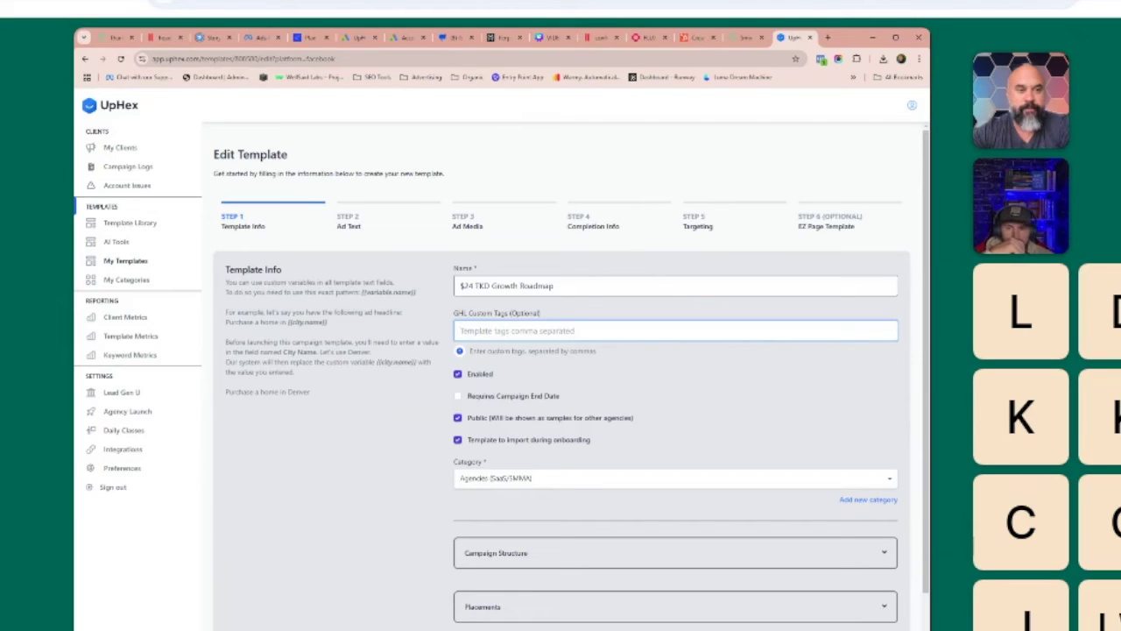
click(125, 261)
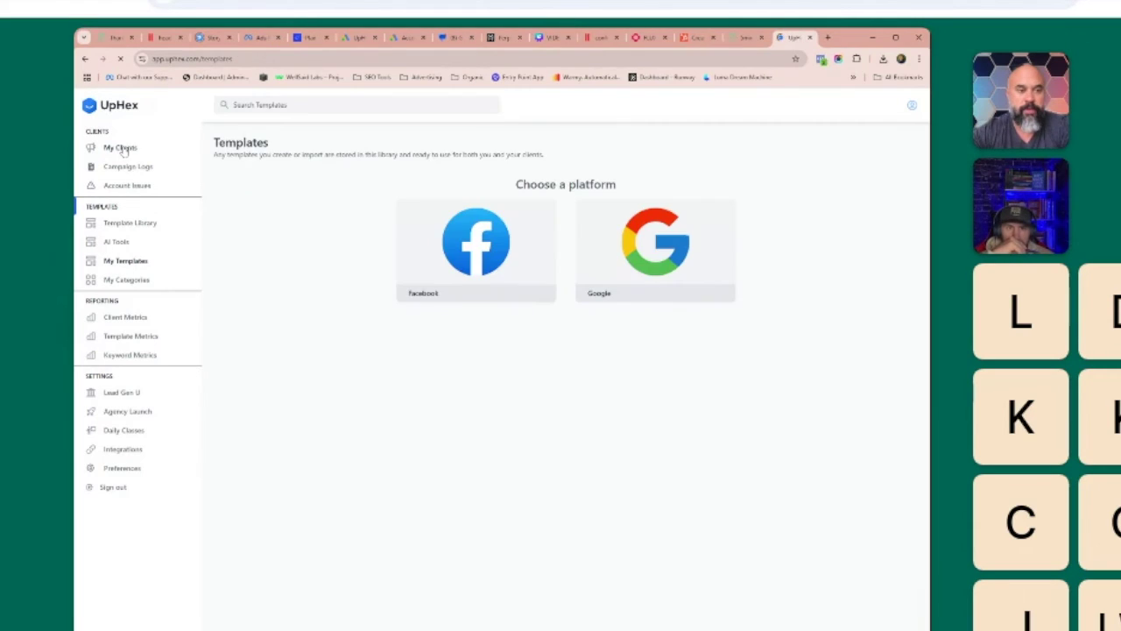
click(123, 149)
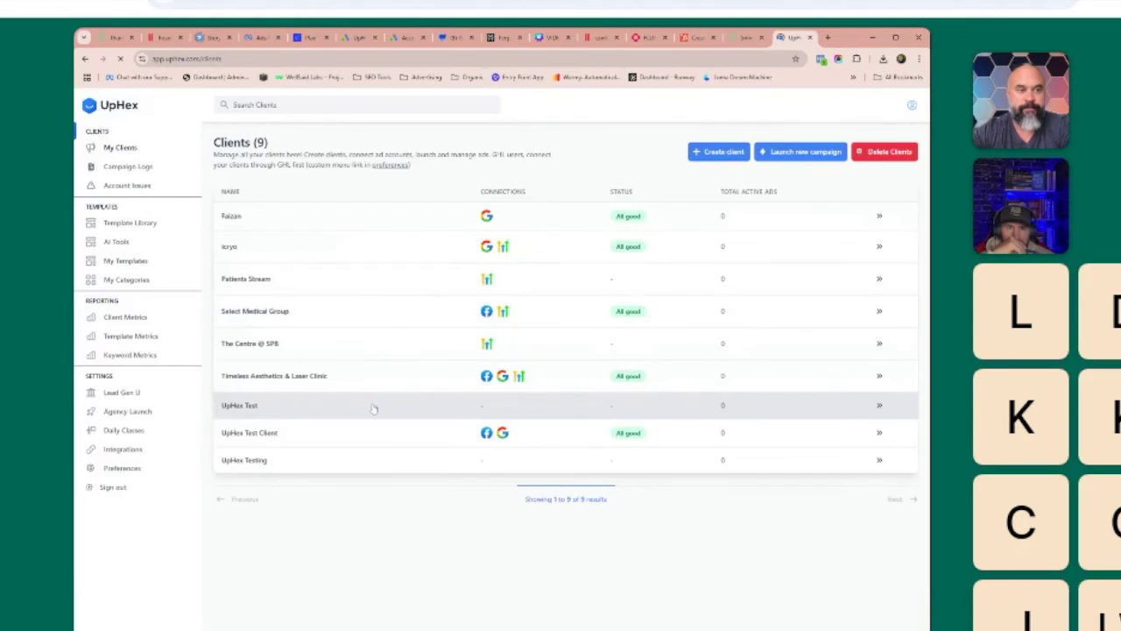
click(350, 430)
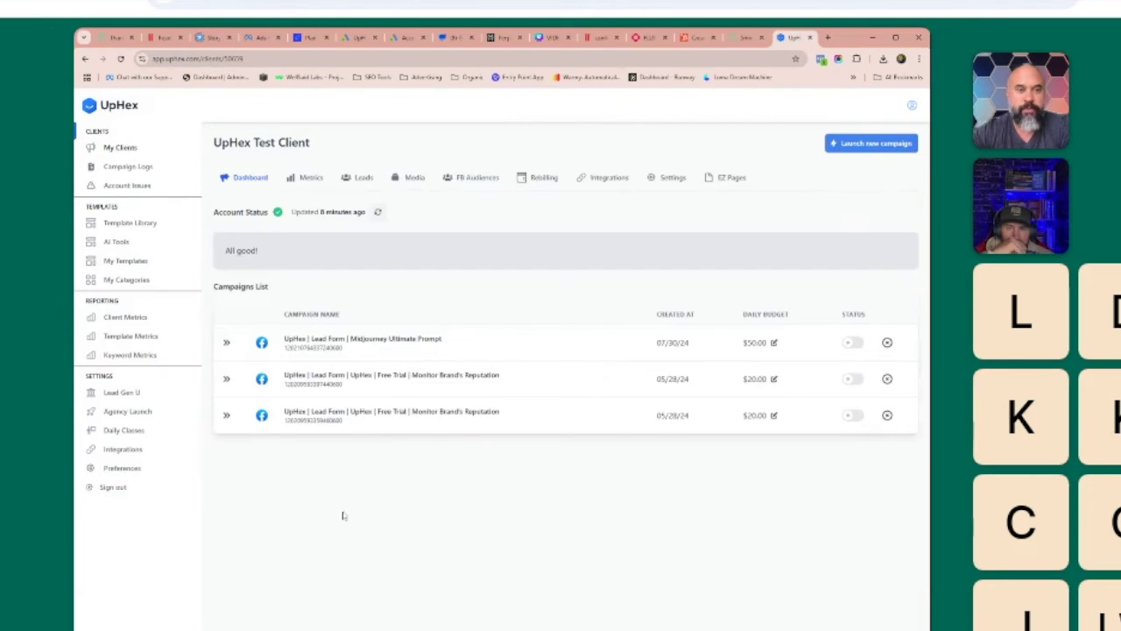
click(720, 178)
Load staging.app.uphex.com in the browser's address bar.
key(ctrl+l)
text(staging.app.uphex.com)
key(Return)
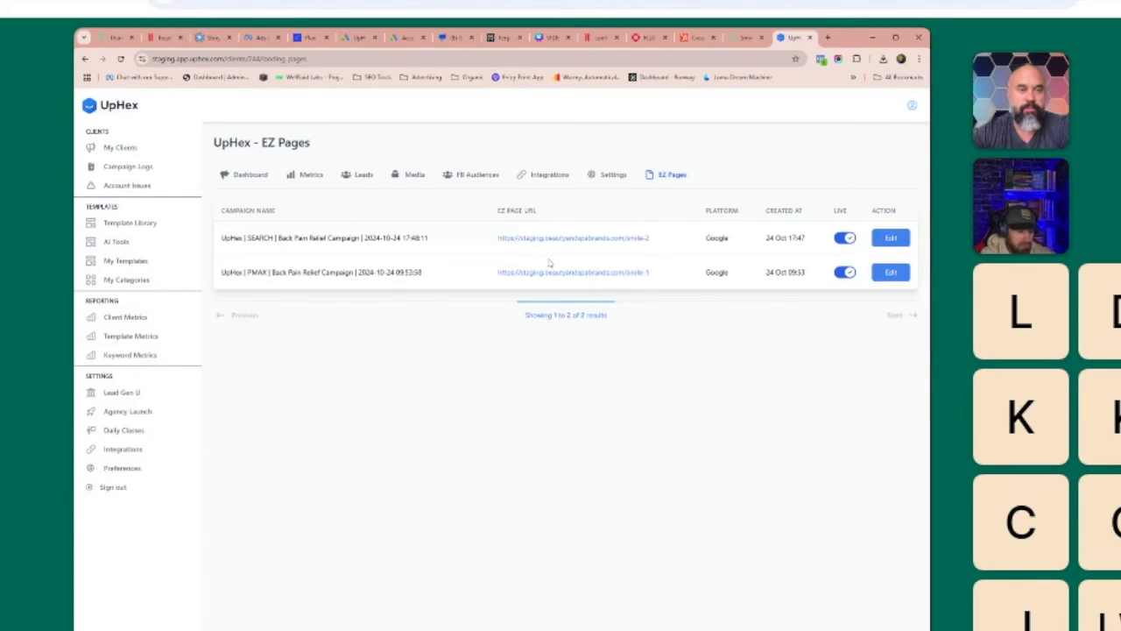
Preview the live smile-2 landing page and its free-guide signup popup, then dismiss it.
click(530, 242)
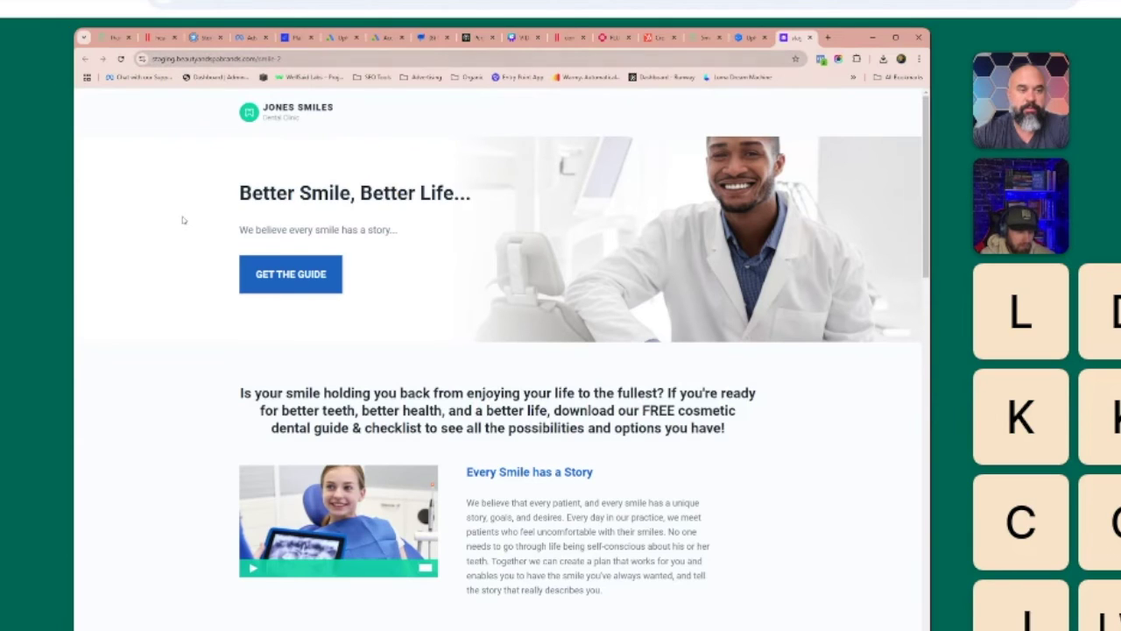
click(298, 290)
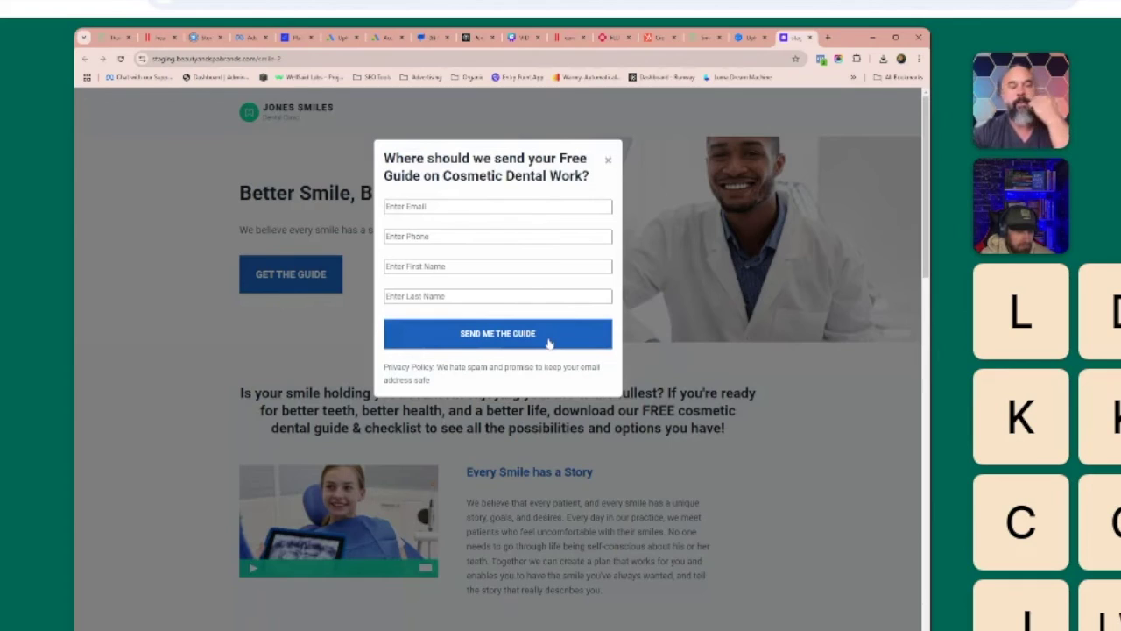
key(Escape)
scroll(497, 350, down, 10)
scroll(503, 513, down, 9)
scroll(503, 512, up, 5)
scroll(504, 513, up, 15)
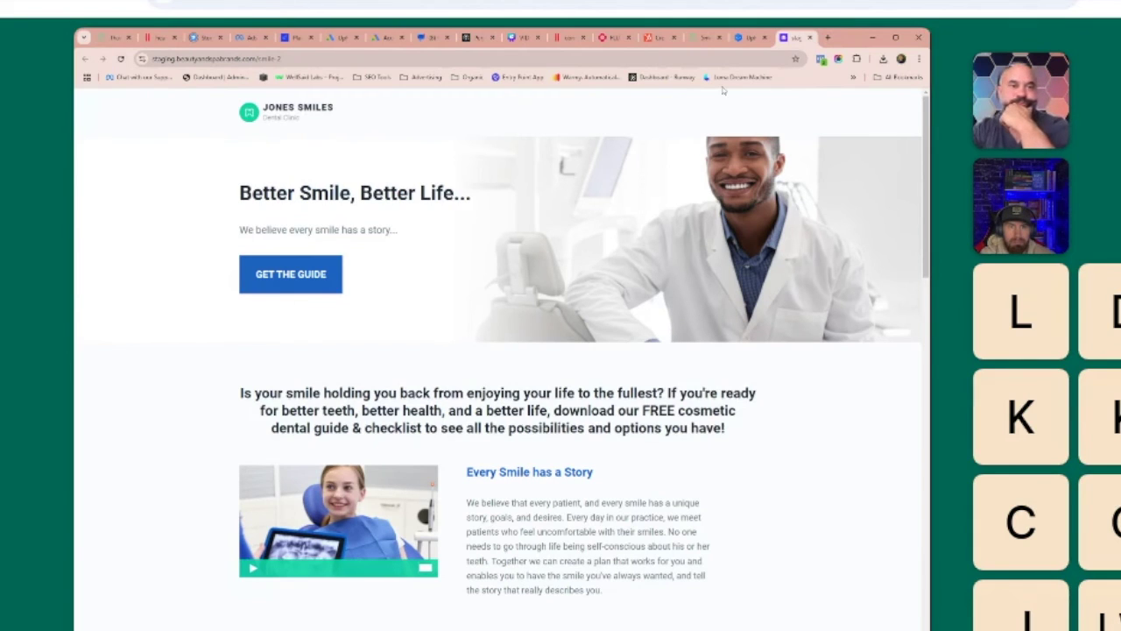
Close the landing-page tab and bring up Edit choices for the SEARCH campaign page.
key(ctrl+shift+Tab)
click(810, 37)
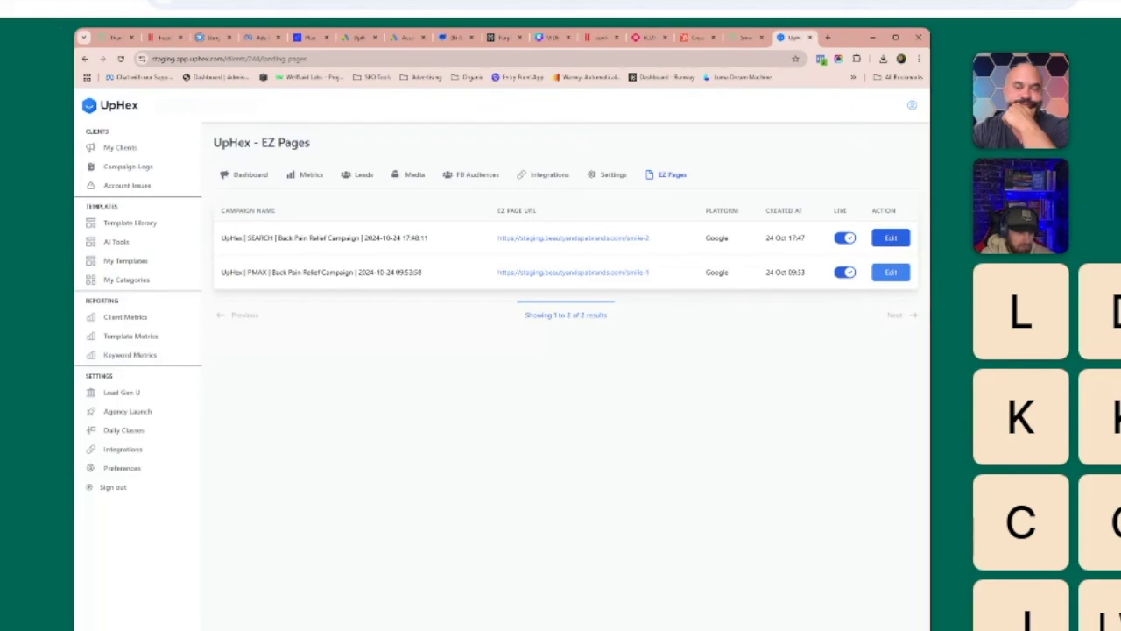
click(890, 239)
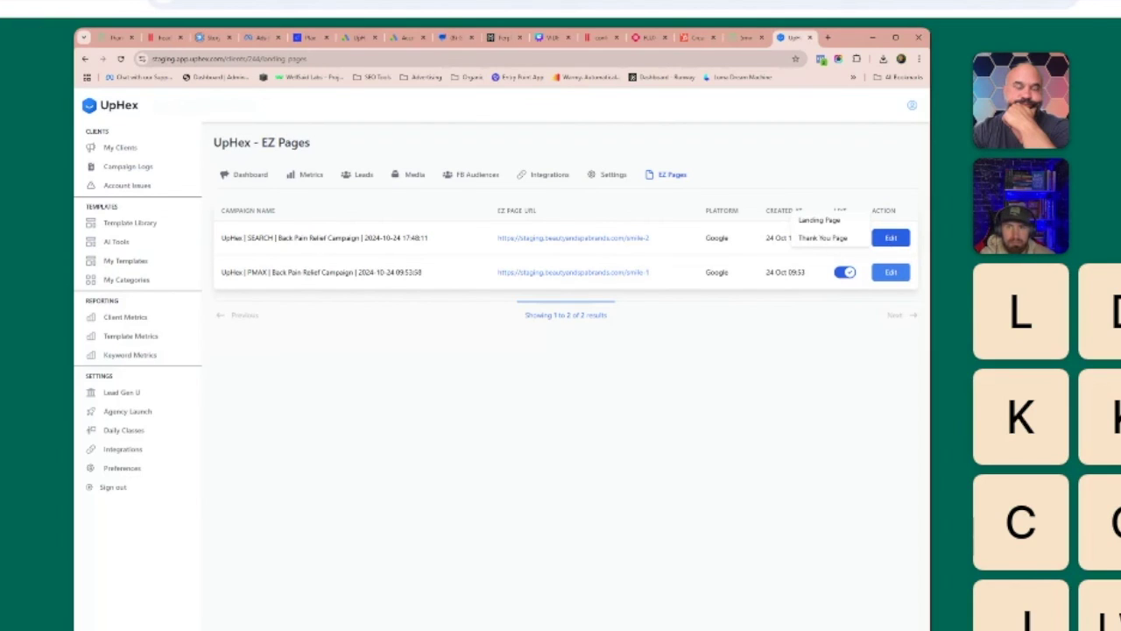
Change the landing page headline to 'akljshflkasjdhflkasjdhflkasjdfh', save, and open the live smile-2 page.
click(837, 226)
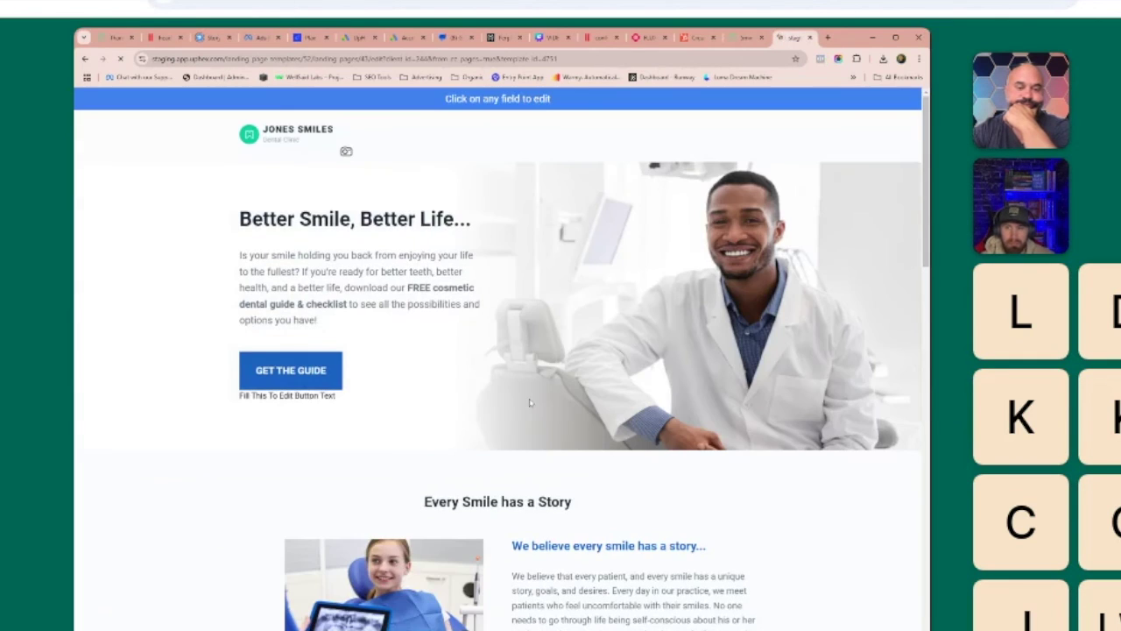
click(368, 219)
key(ctrl+a)
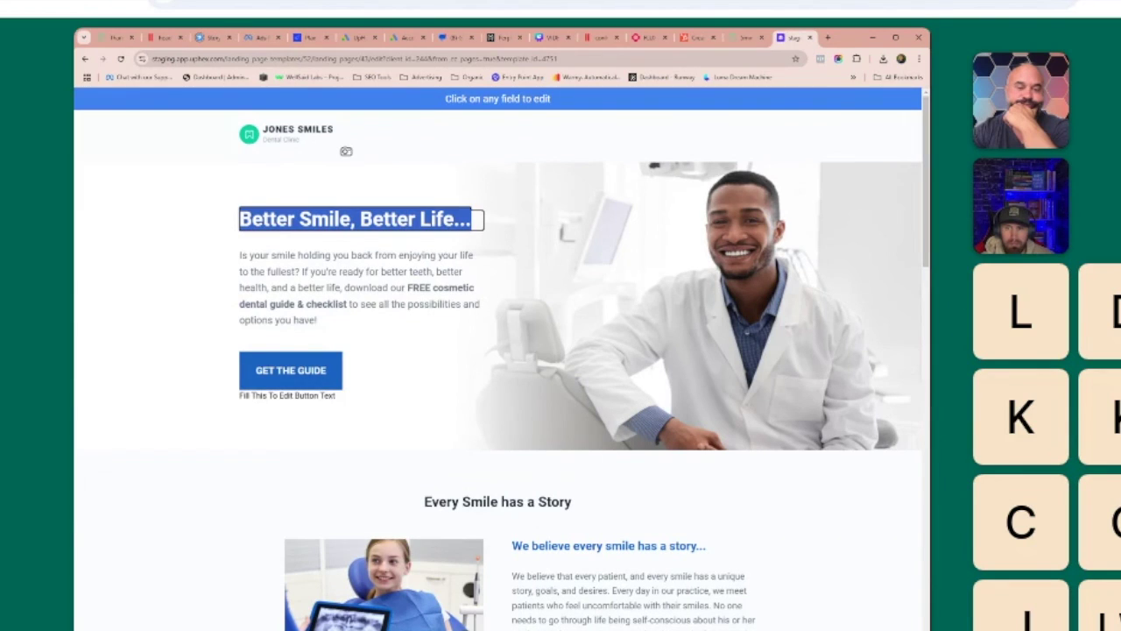
text(akljshflkasjdhflkasjdhflkasjdfh)
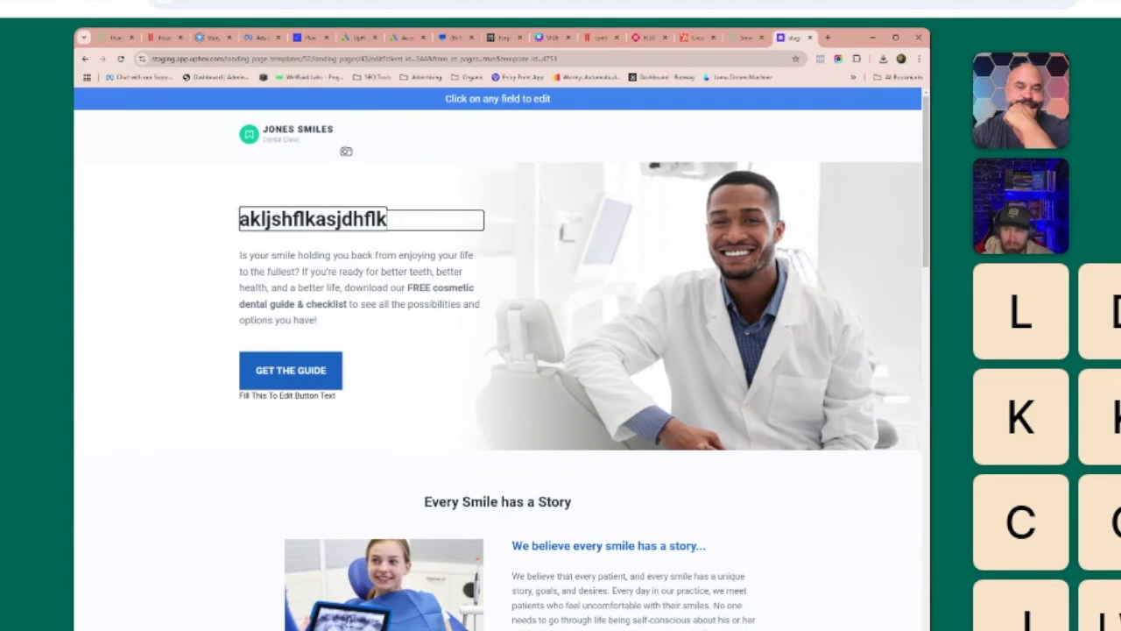
click(223, 261)
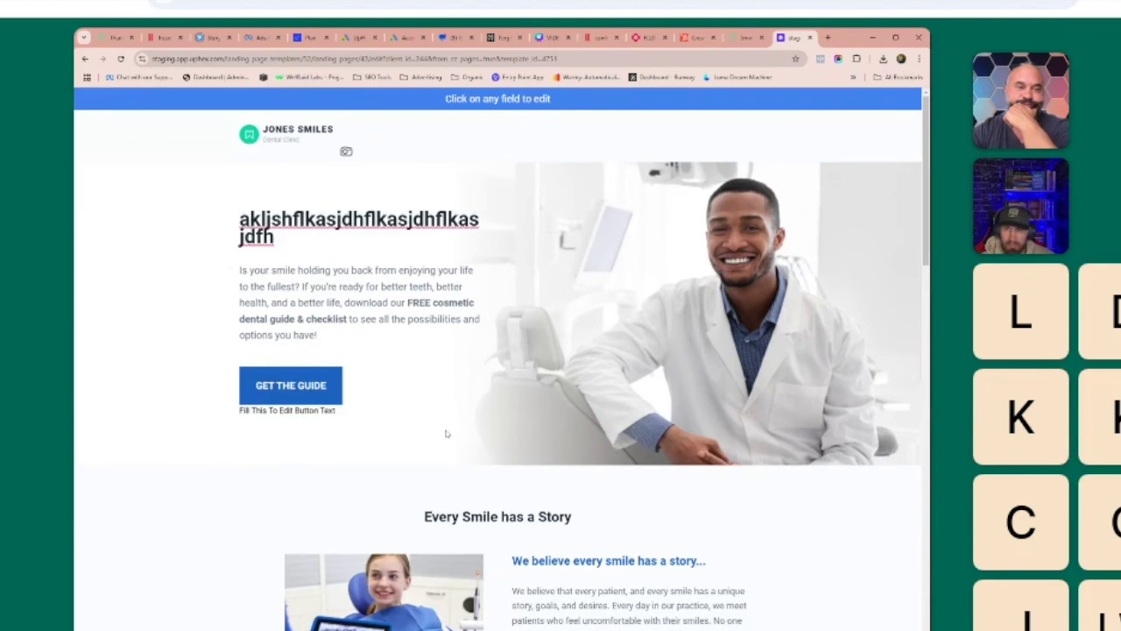
scroll(445, 434, down, 15)
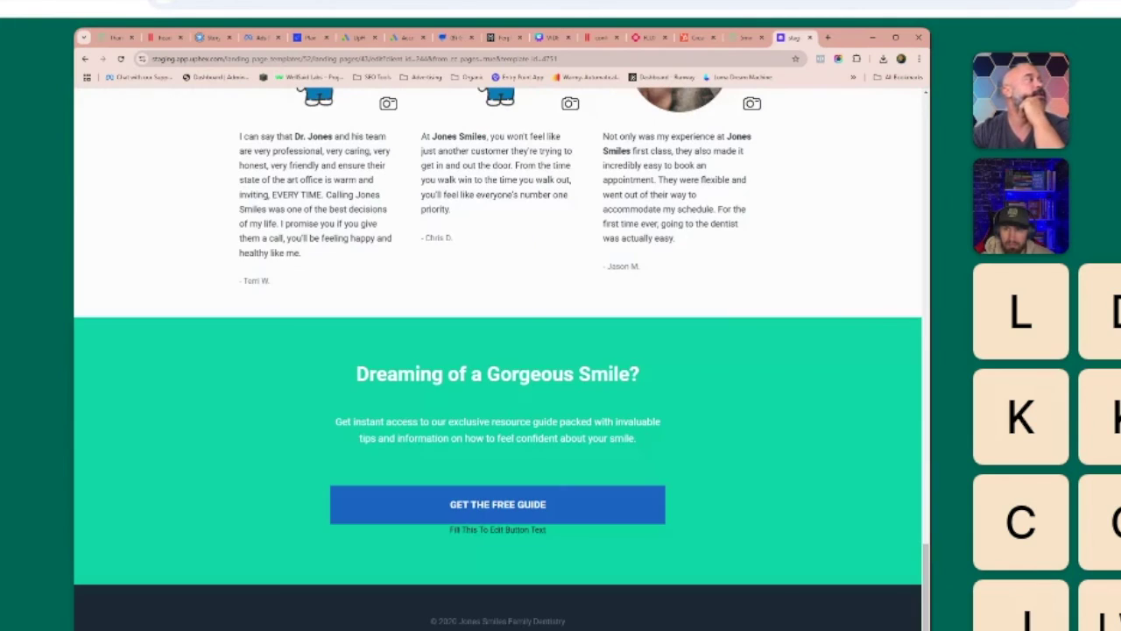
key(ctrl+s)
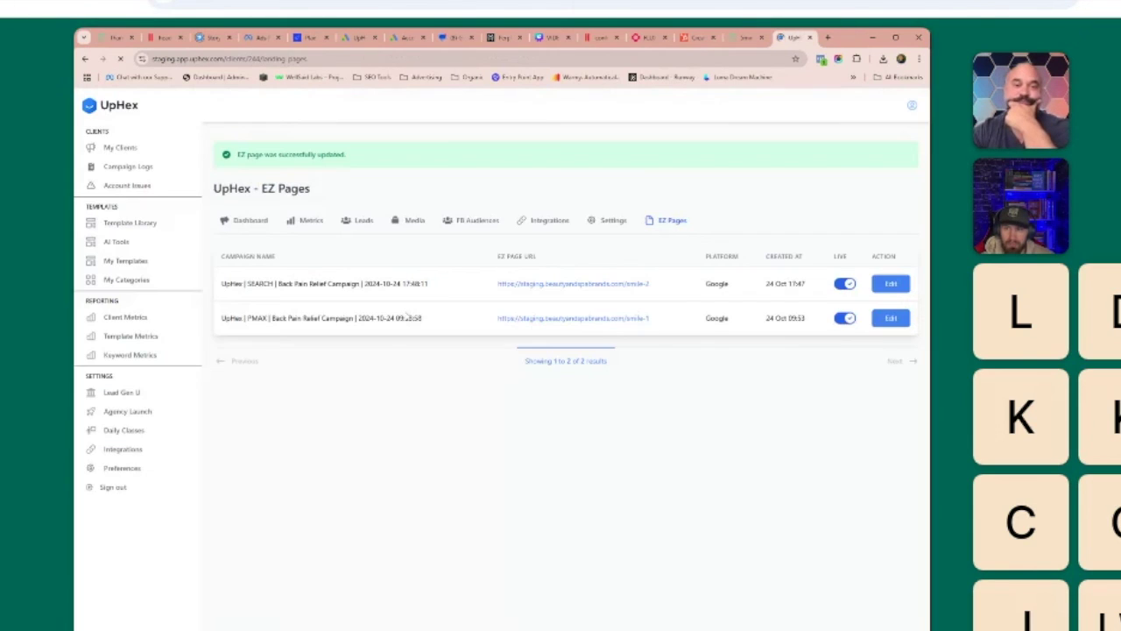
click(578, 283)
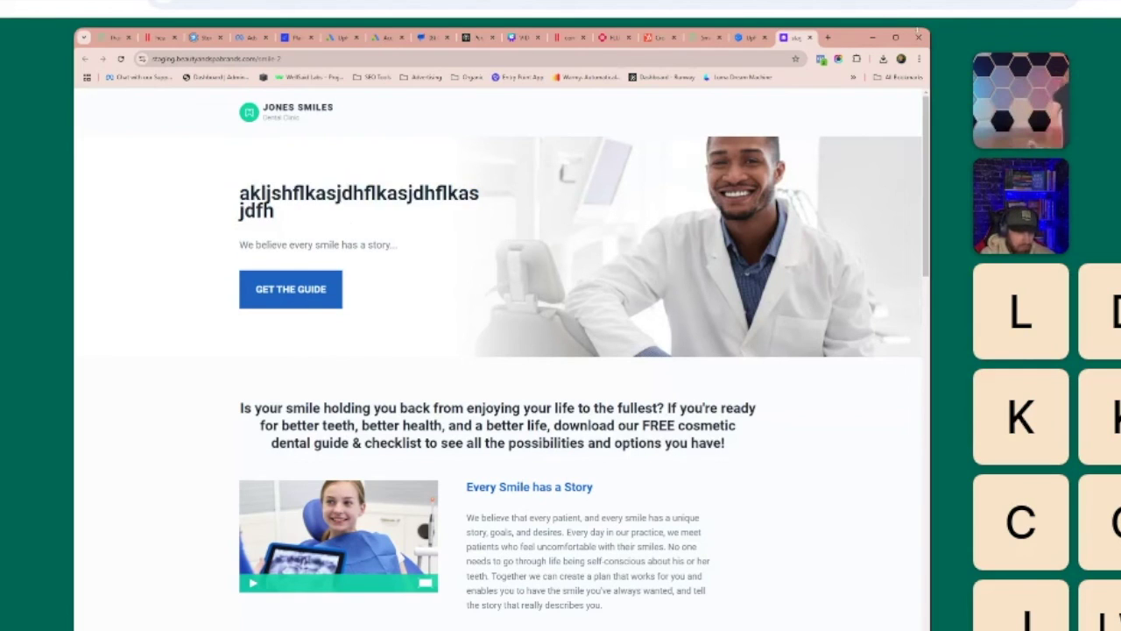
click(809, 37)
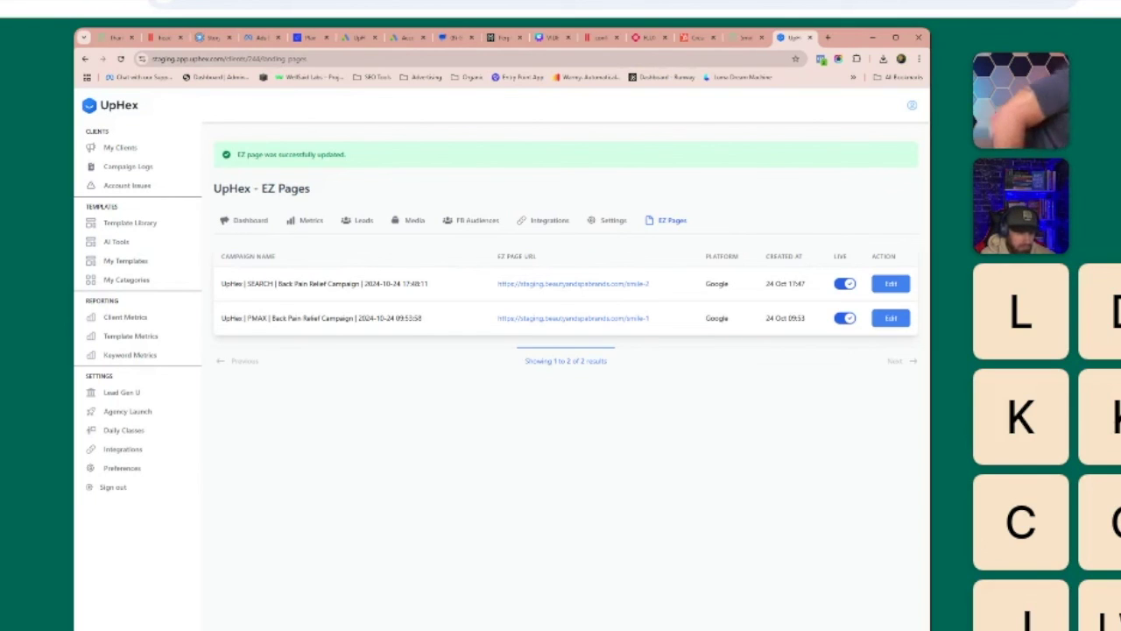
click(844, 283)
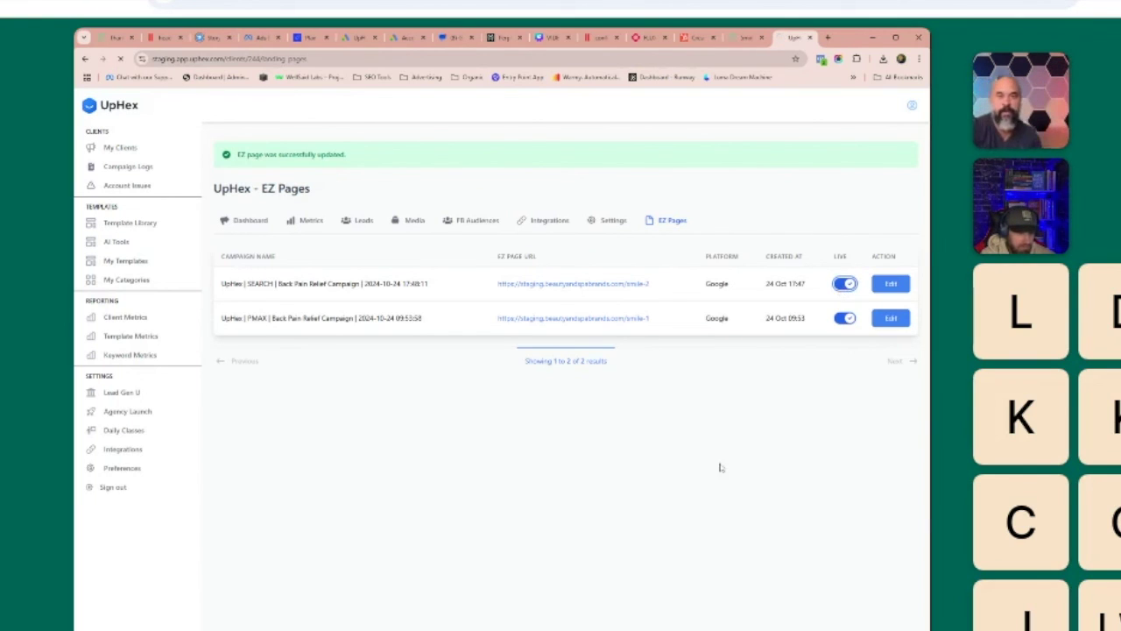
click(585, 289)
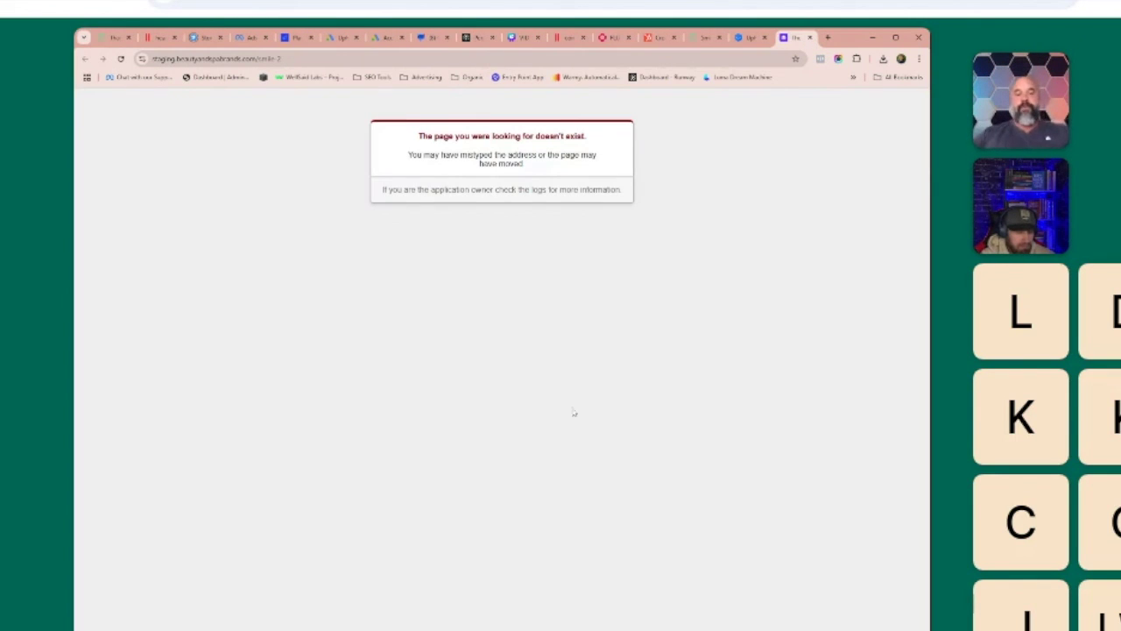
key(ctrl+w)
click(839, 285)
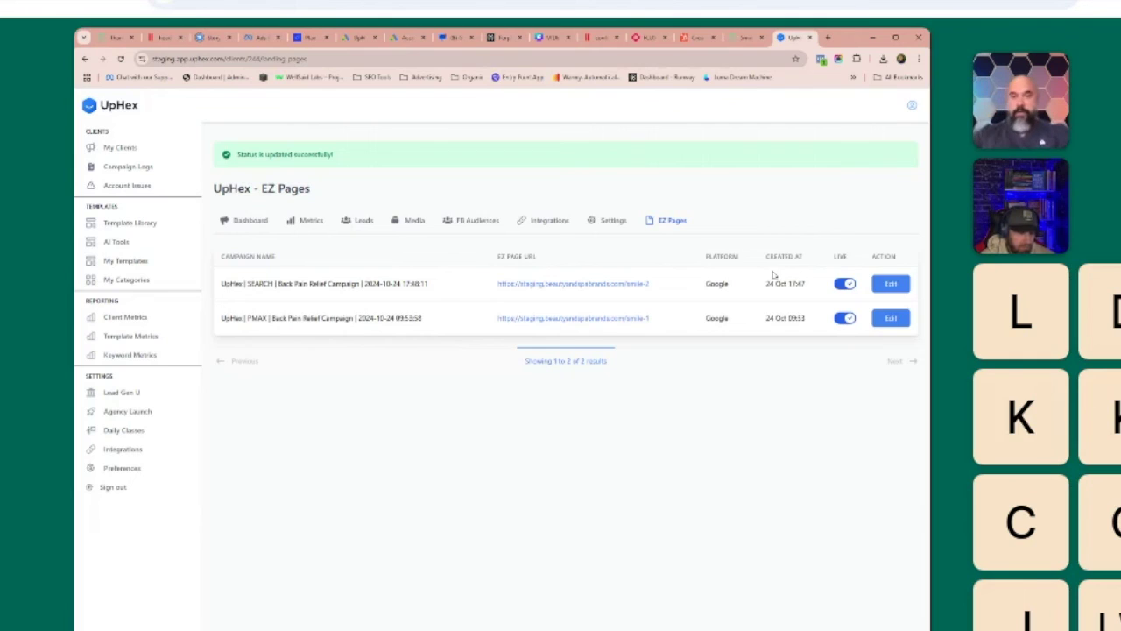
click(596, 286)
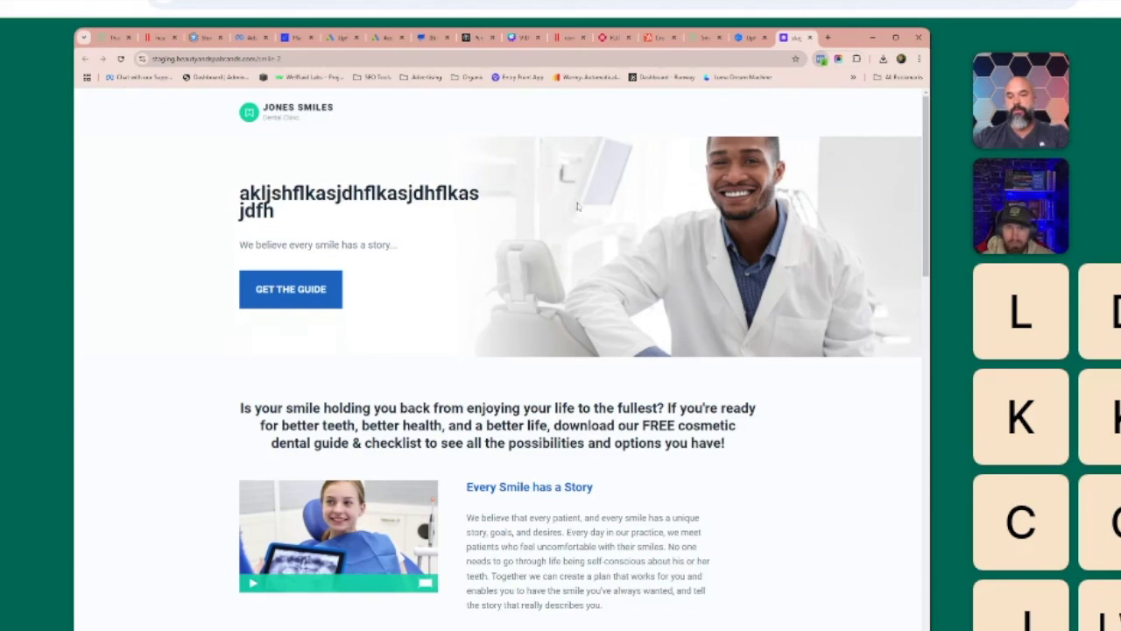
Submit the free-guide form with a test e-mail, phone number, first and last name.
click(330, 273)
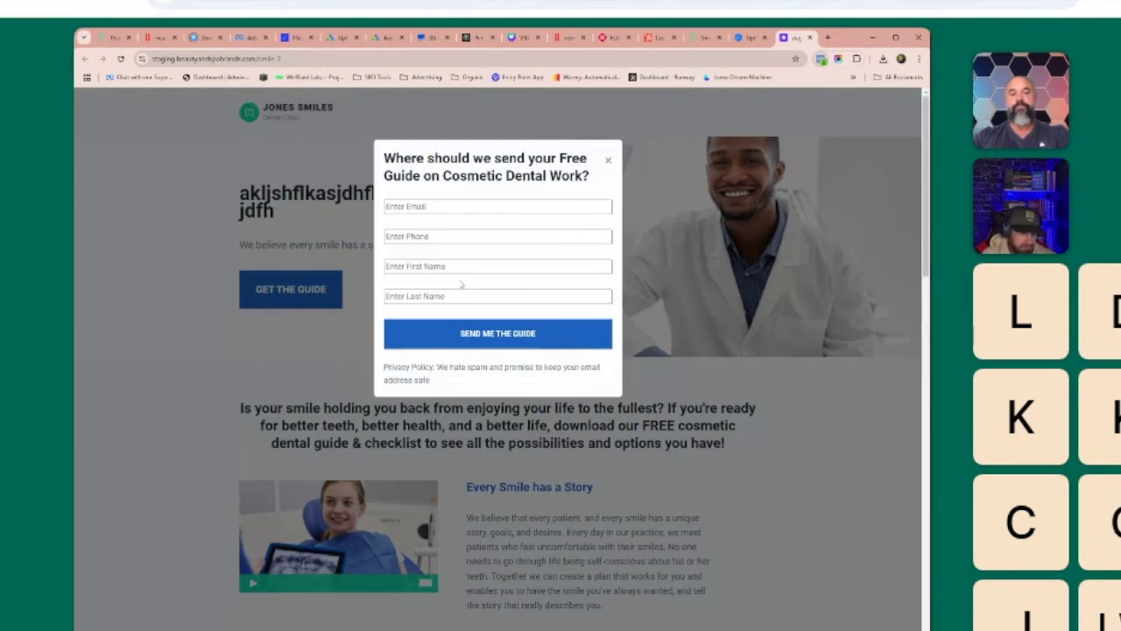
click(442, 210)
key(Tab)
text(5555555555)
key(Tab)
key(Tab)
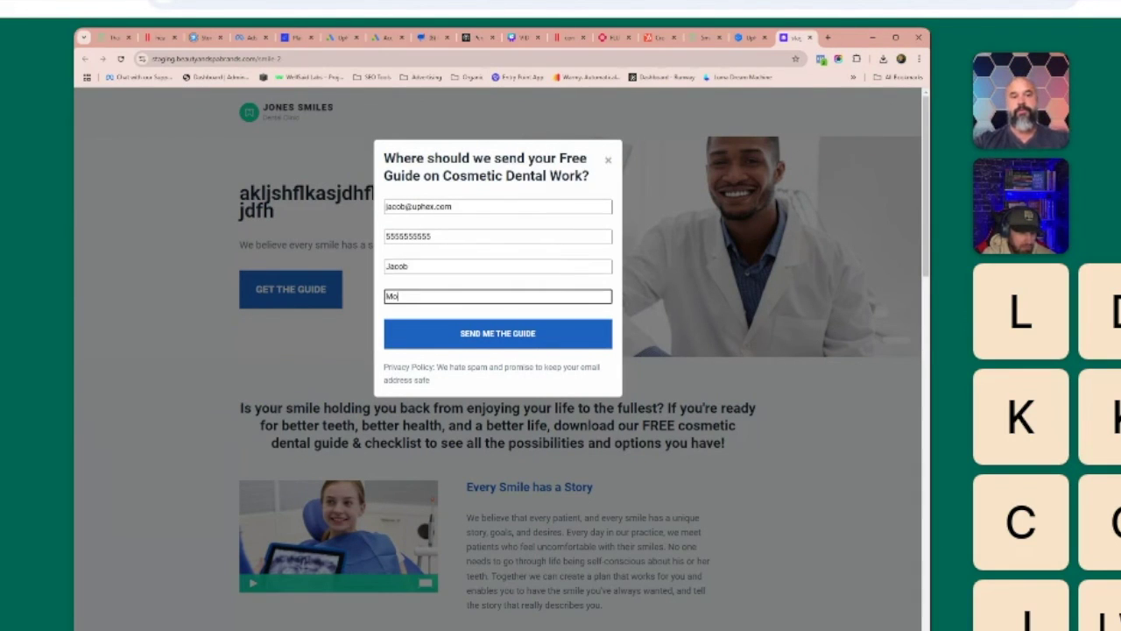
key(Return)
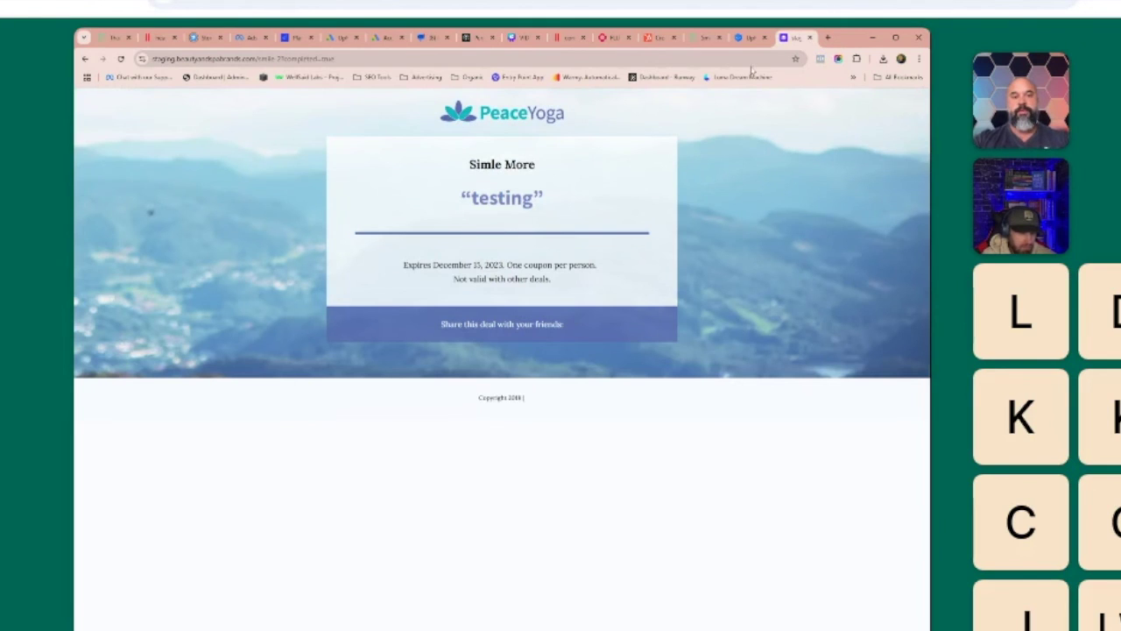
Confirm the new test lead appears at the top of UpHex's Leads list.
click(749, 38)
click(368, 223)
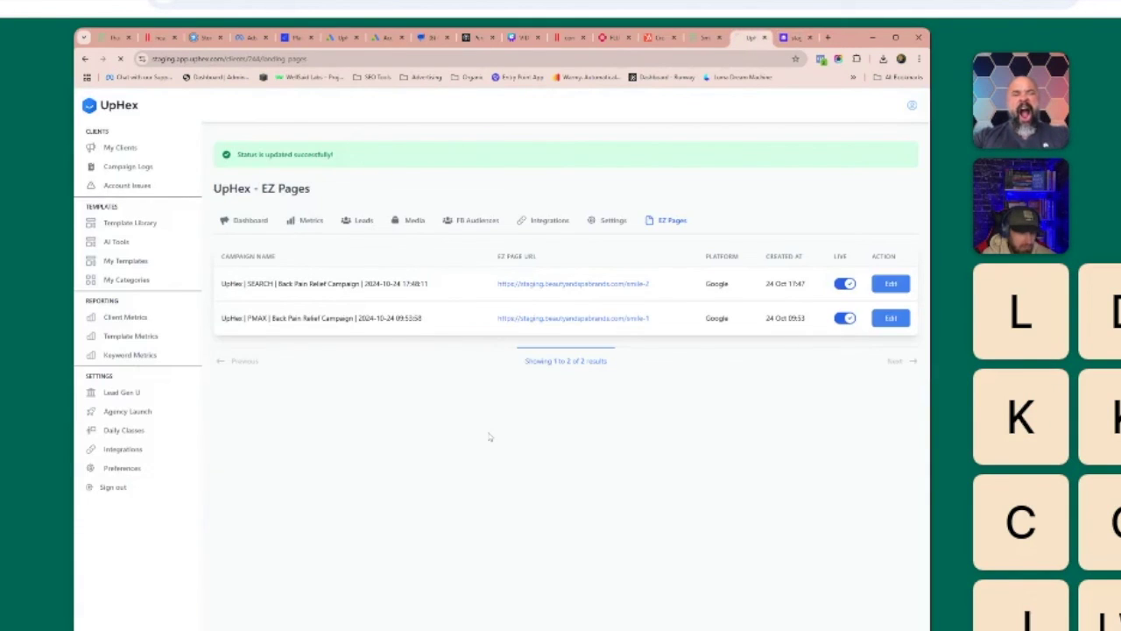
drag(230, 280, 887, 277)
click(887, 277)
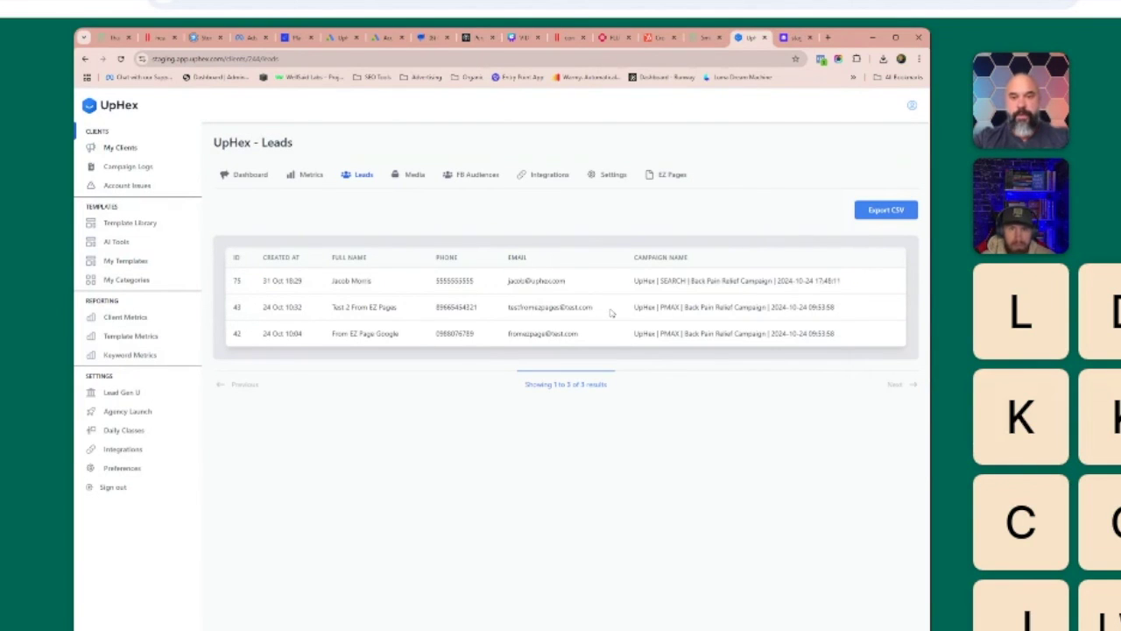